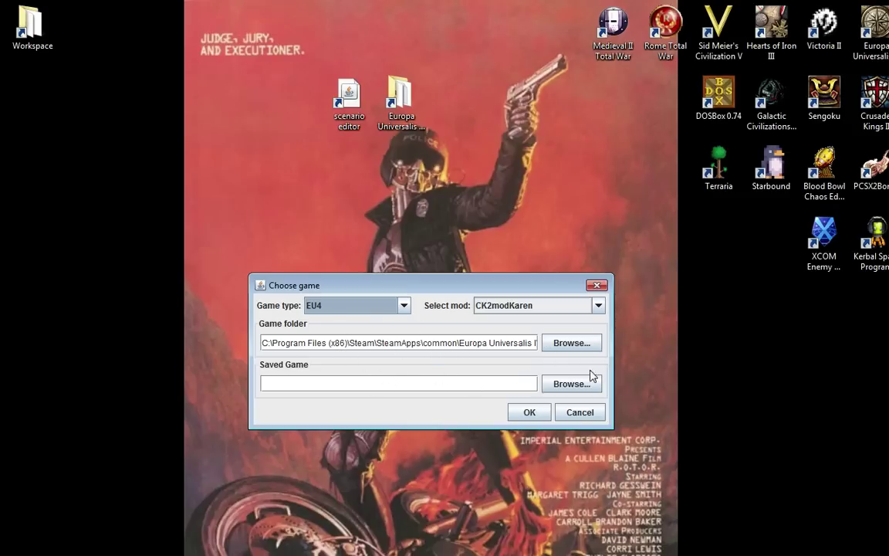
# Step: Keep Game type EU4 and pick CK2modKaren from the Select mod list
pyautogui.click(599, 307)
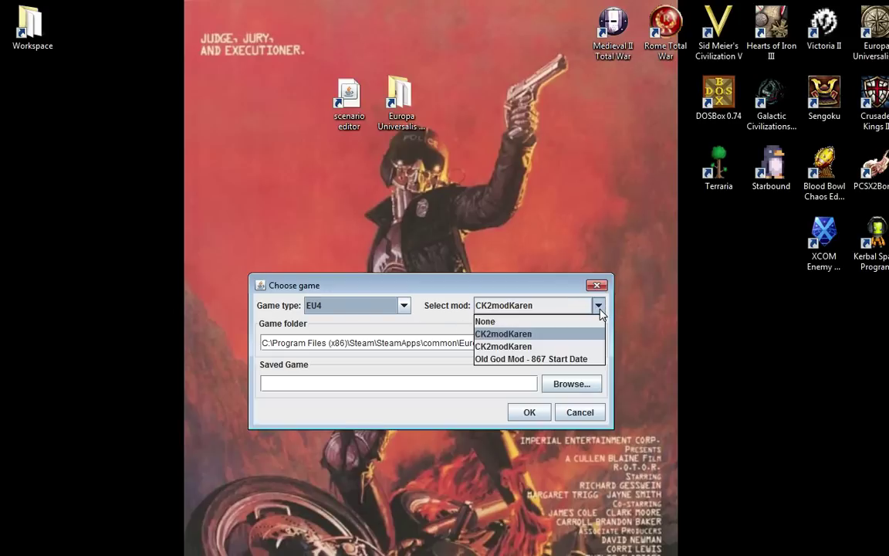
pyautogui.click(511, 335)
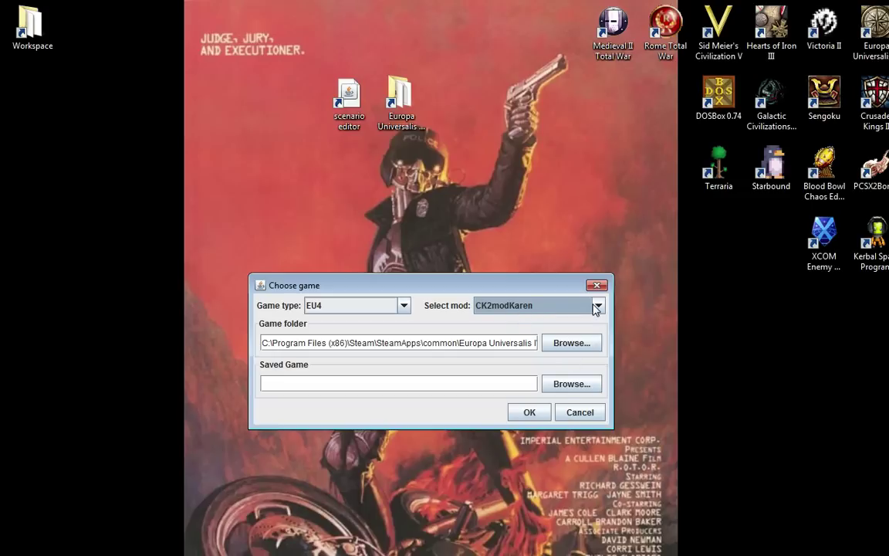
pyautogui.click(535, 305)
pyautogui.click(528, 347)
# Step: Confirm EU4 with CK2modKaren to load the 1444-11-11 province map
pyautogui.click(525, 412)
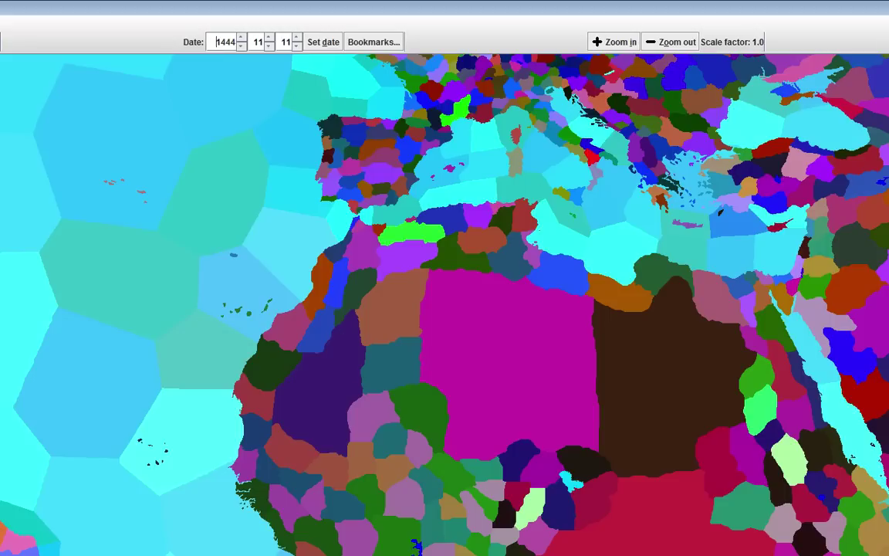
# Step: Un-maximize the editor window and shrink it from the left and top edges
pyautogui.moveTo(726, 4); pyautogui.dragTo(632, 99)
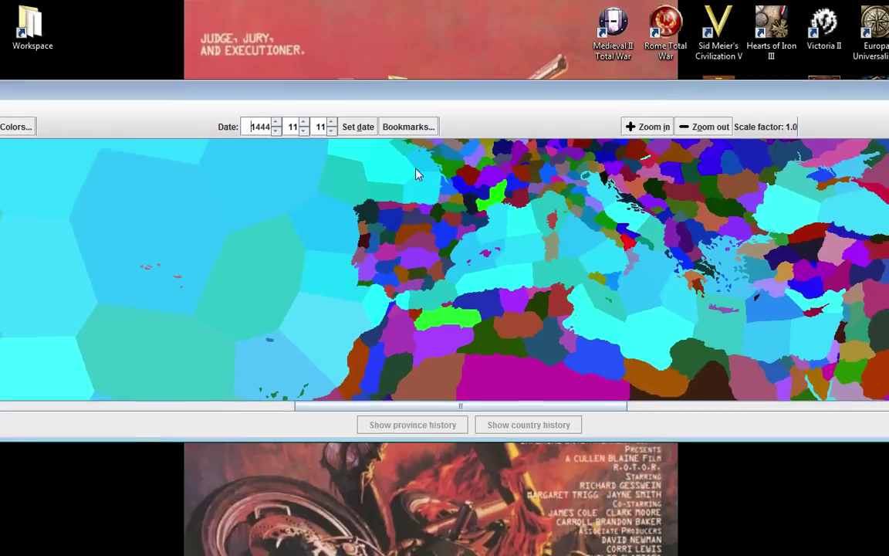
pyautogui.moveTo(0, 293); pyautogui.dragTo(433, 302)
pyautogui.moveTo(714, 81); pyautogui.dragTo(466, 98)
pyautogui.moveTo(726, 106); pyautogui.dragTo(407, 105)
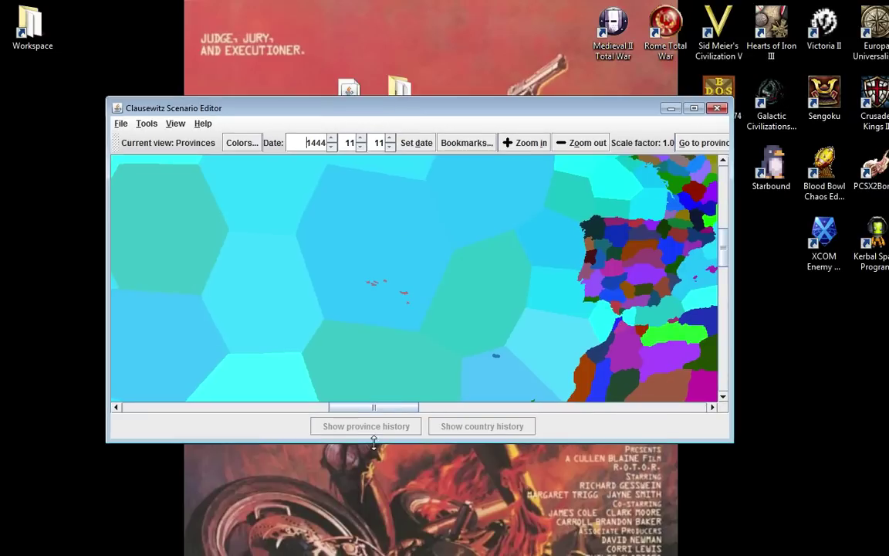
pyautogui.moveTo(382, 407); pyautogui.dragTo(455, 420)
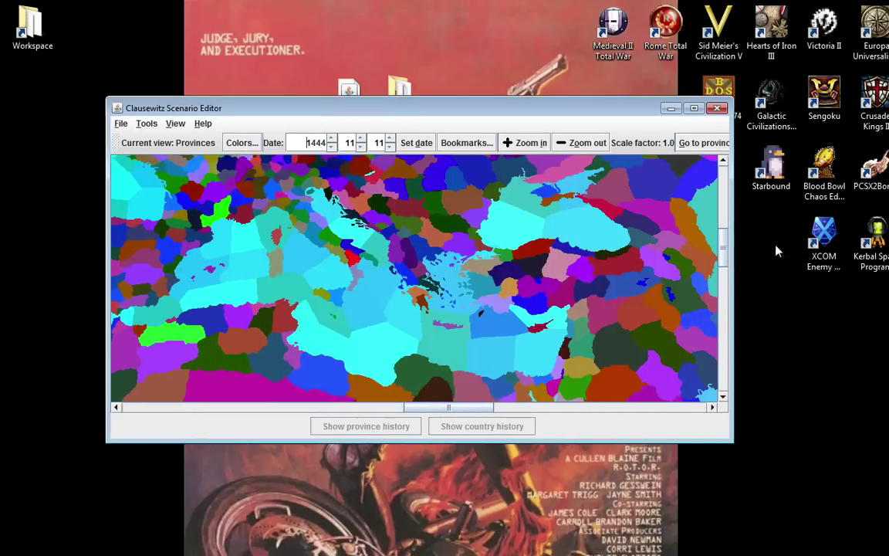
# Step: Make the window taller and scroll the map up toward Scandinavia
pyautogui.moveTo(723, 247); pyautogui.dragTo(727, 207)
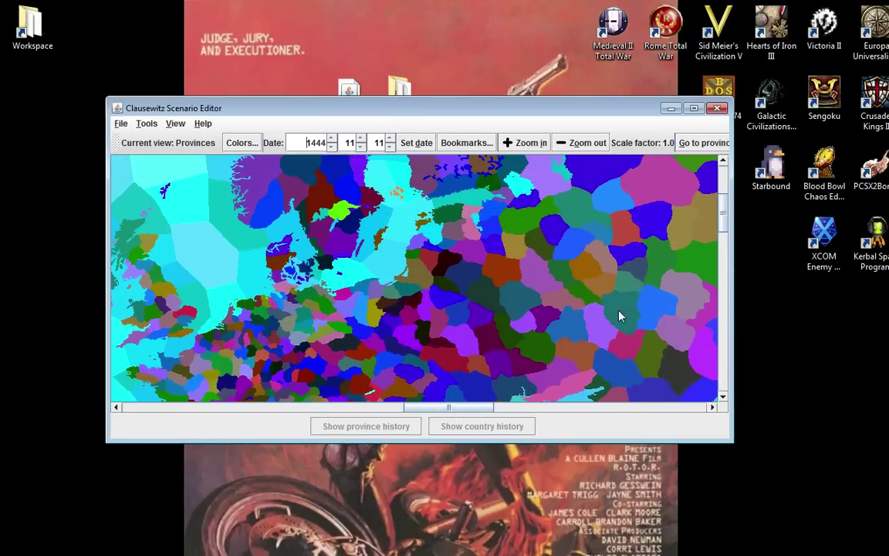
pyautogui.moveTo(722, 206); pyautogui.dragTo(712, 234)
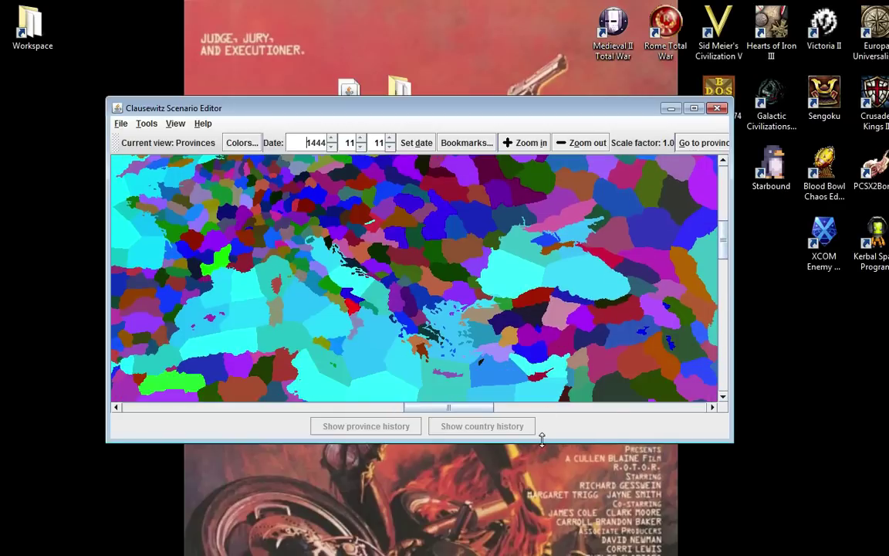
pyautogui.moveTo(542, 439); pyautogui.dragTo(542, 503)
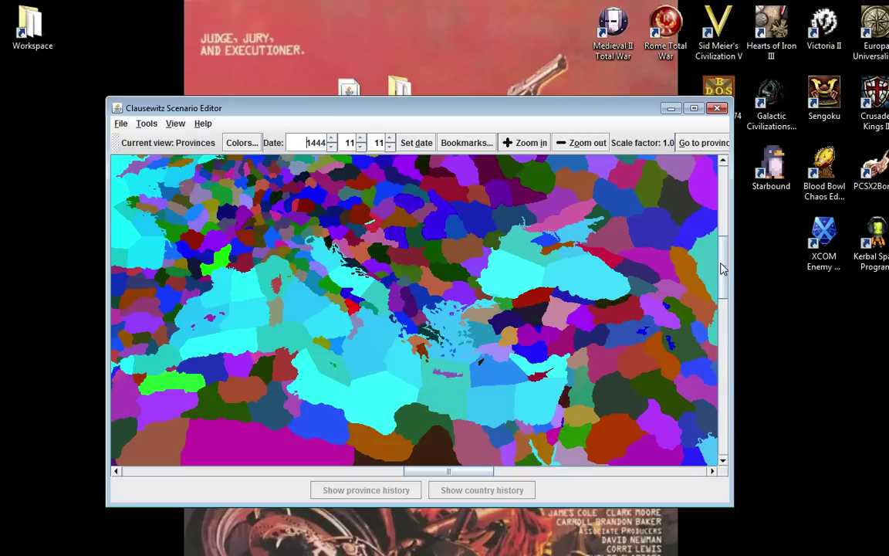
pyautogui.moveTo(721, 270); pyautogui.dragTo(724, 224)
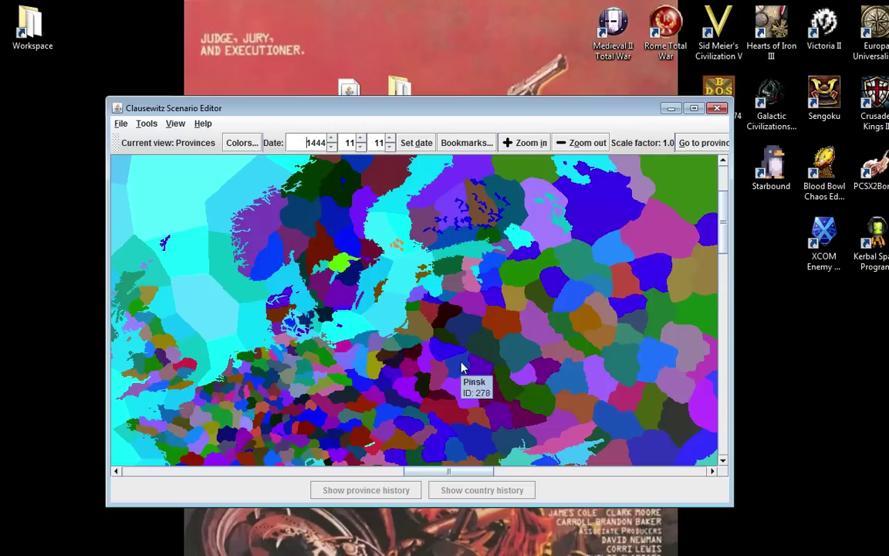
# Step: Switch the map to the View > Countries mode
pyautogui.click(147, 123)
pyautogui.moveTo(175, 123)
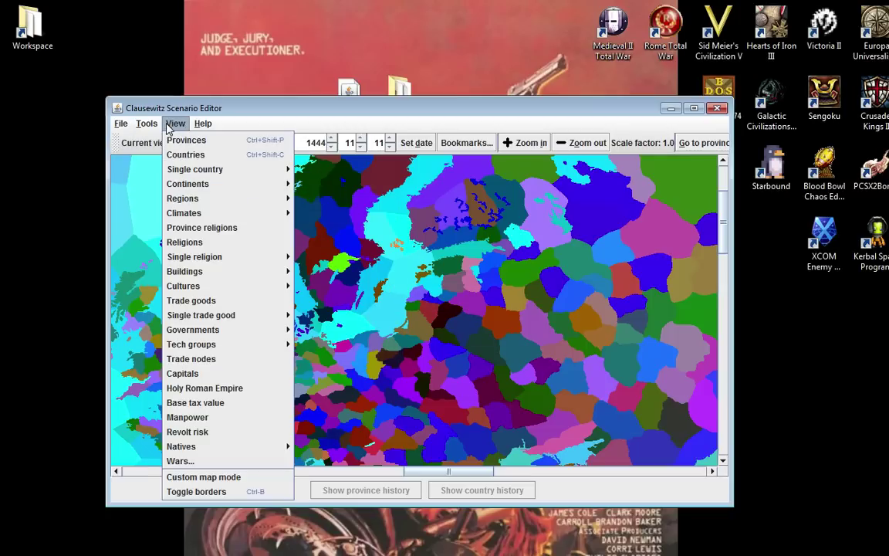
pyautogui.click(185, 155)
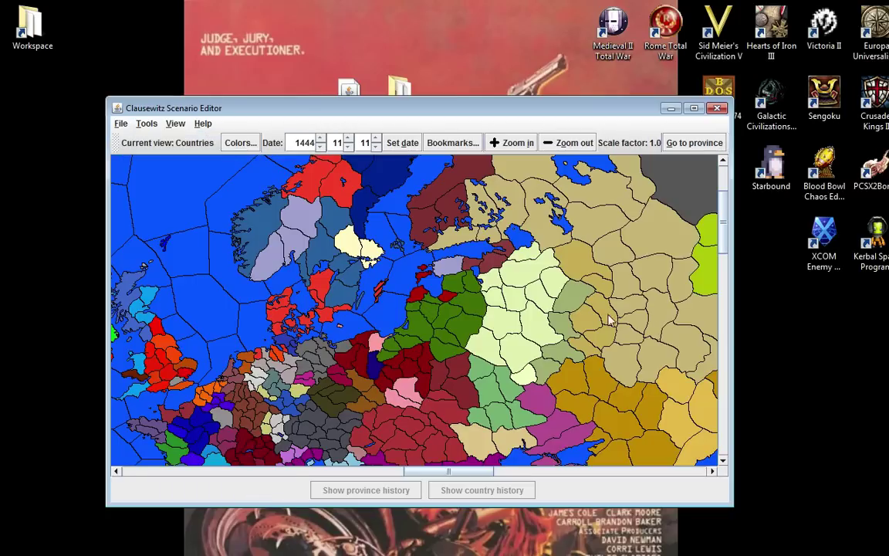
pyautogui.moveTo(724, 233); pyautogui.dragTo(669, 219)
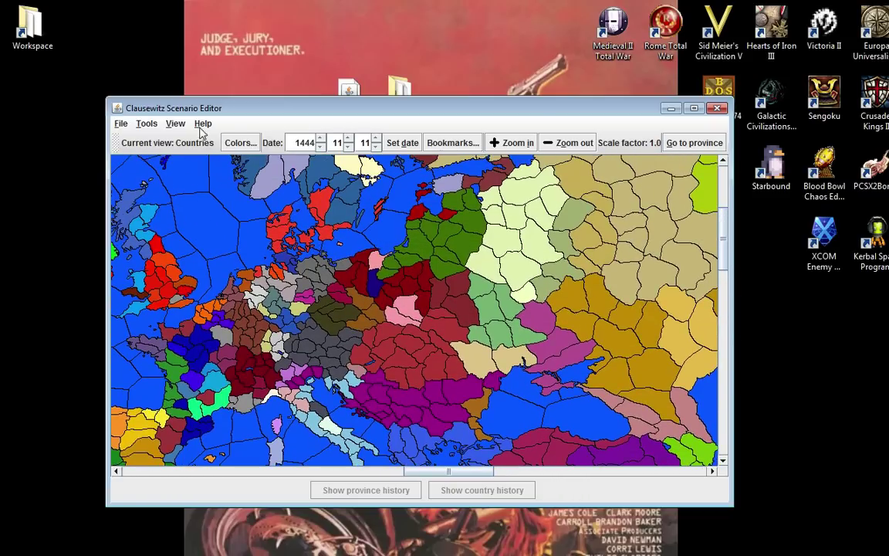
# Step: Browse the View menu's map modes, such as Single religion, Governments and Cultures
pyautogui.click(175, 123)
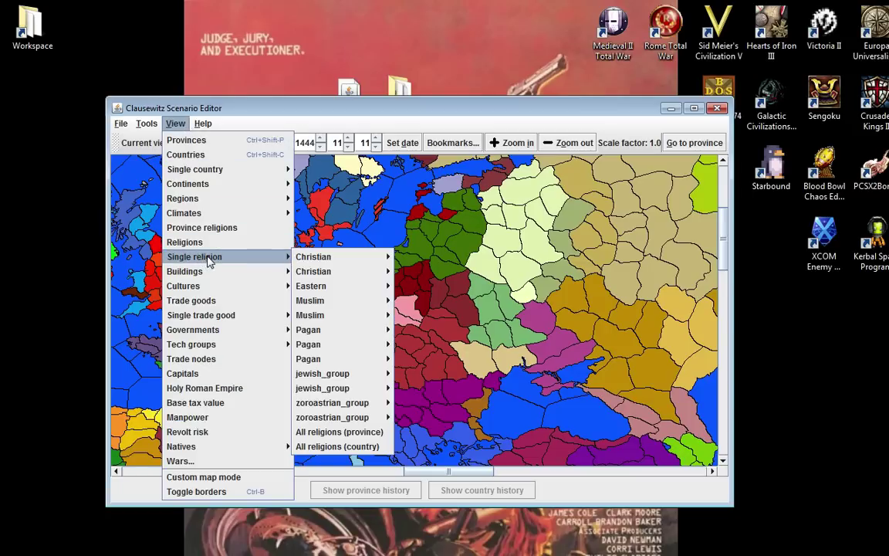
pyautogui.moveTo(193, 329)
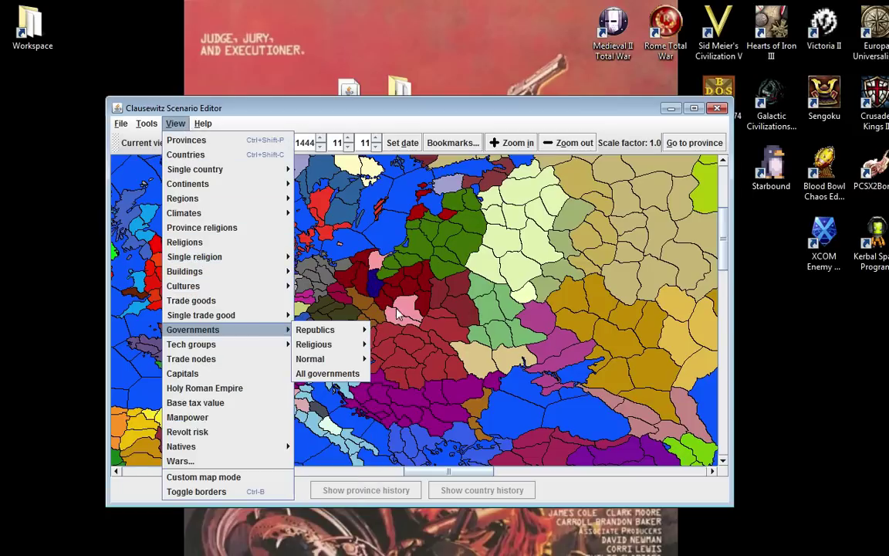
pyautogui.moveTo(200, 288)
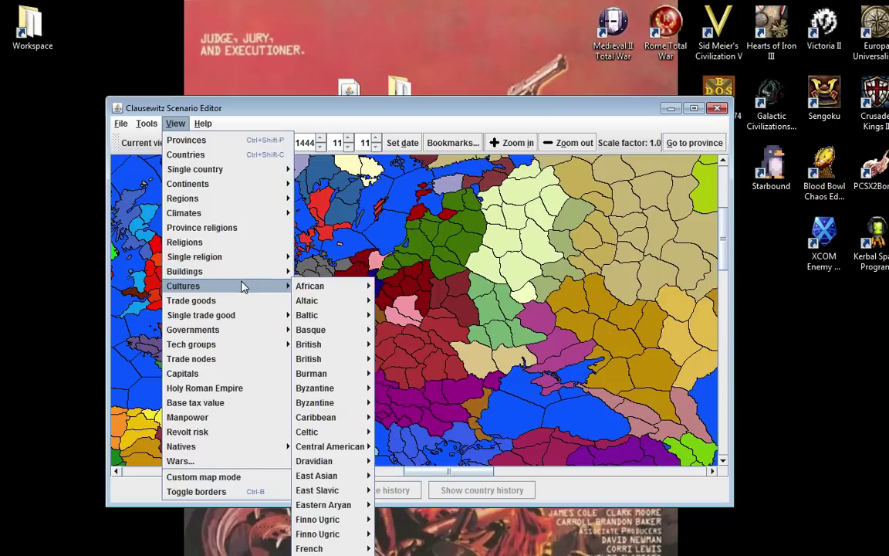
# Step: Show the English culture area and select London, Gwynedd and Cornwall
pyautogui.moveTo(348, 349)
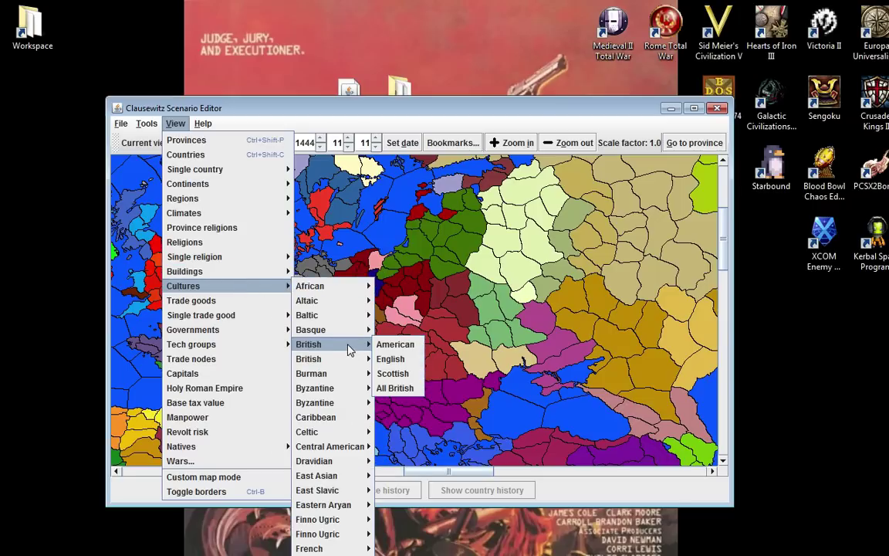
pyautogui.click(390, 359)
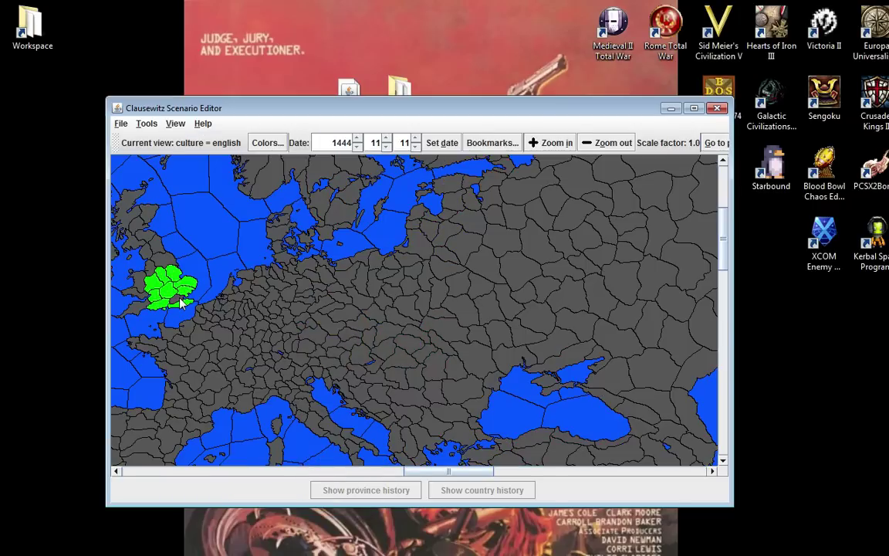
pyautogui.click(181, 303)
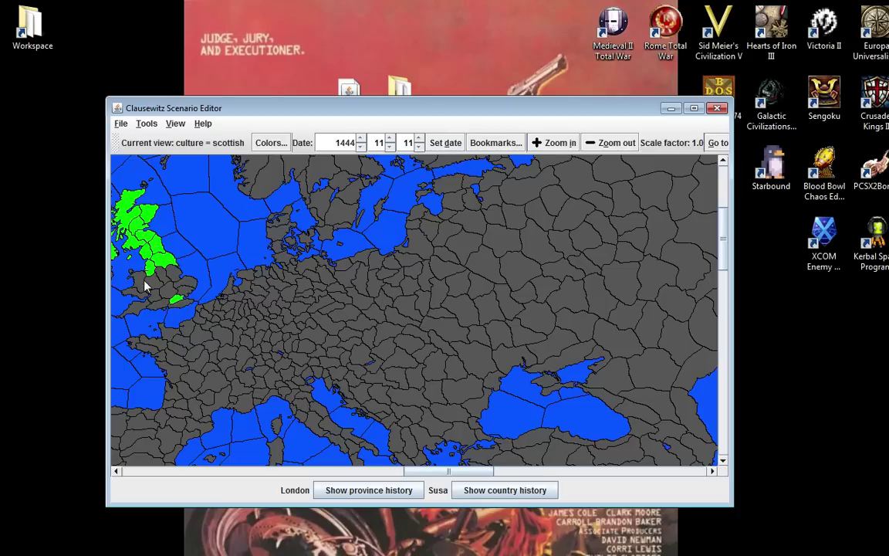
pyautogui.click(135, 277)
pyautogui.click(145, 311)
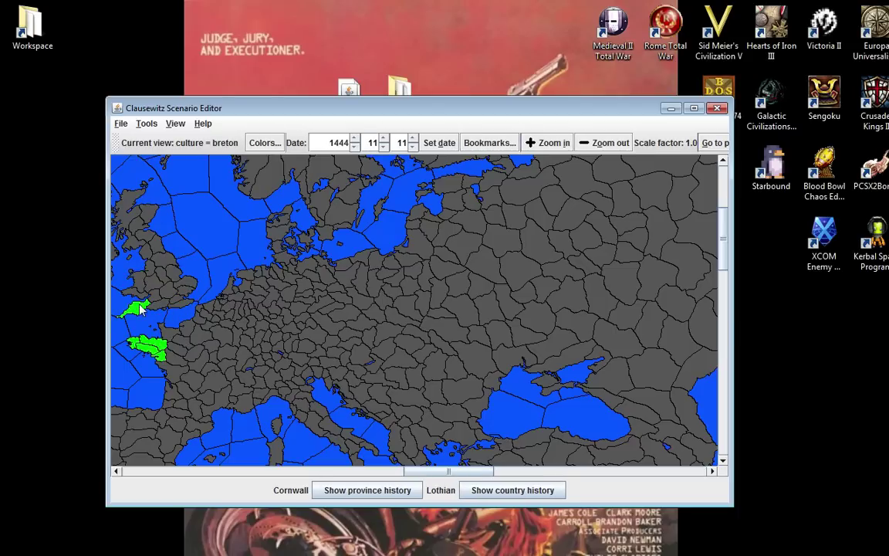
# Step: Check Östergötland, Lüneburg, Osnabrück, Gelre, Berg, Ansbach, Memmingen and Zürich
pyautogui.click(347, 205)
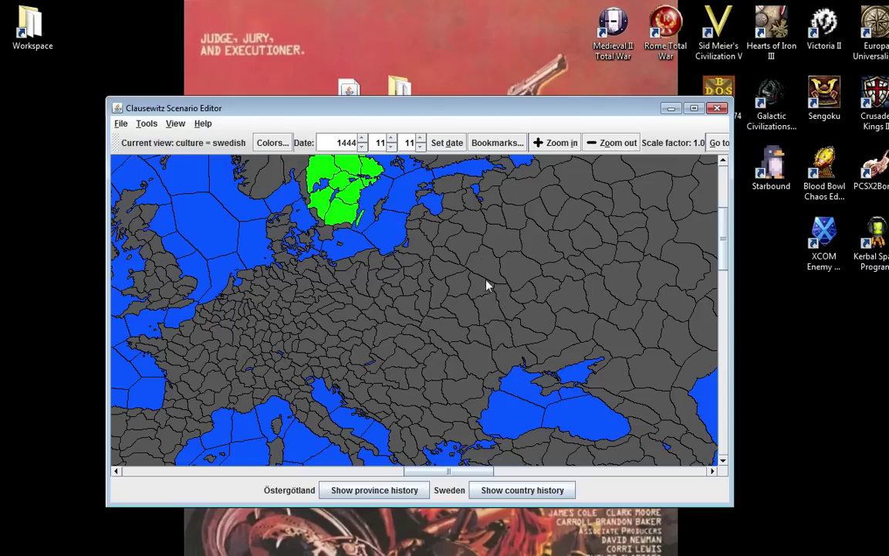
pyautogui.click(300, 279)
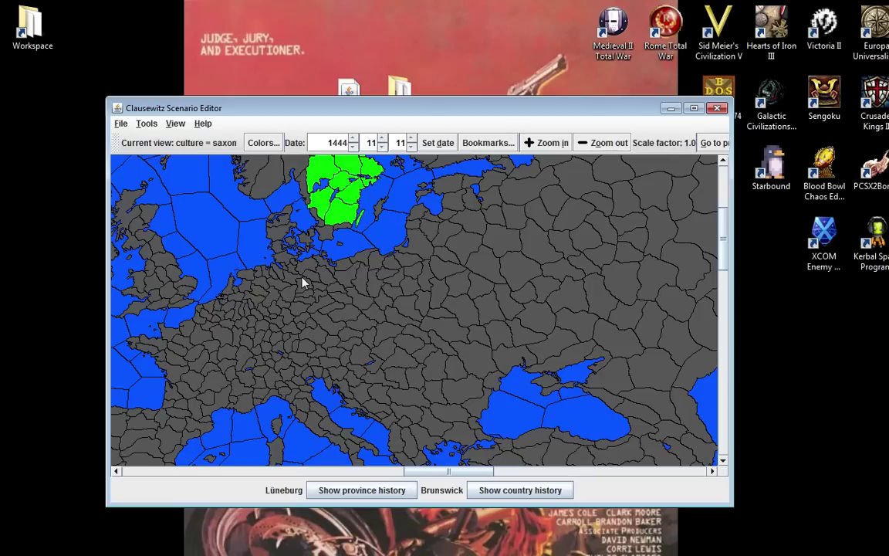
pyautogui.click(252, 278)
pyautogui.click(242, 283)
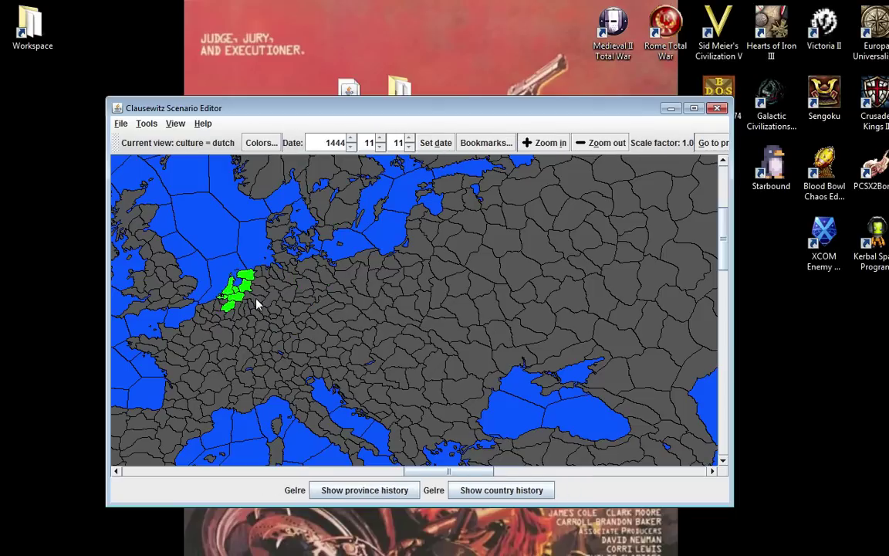
pyautogui.click(257, 305)
pyautogui.click(298, 333)
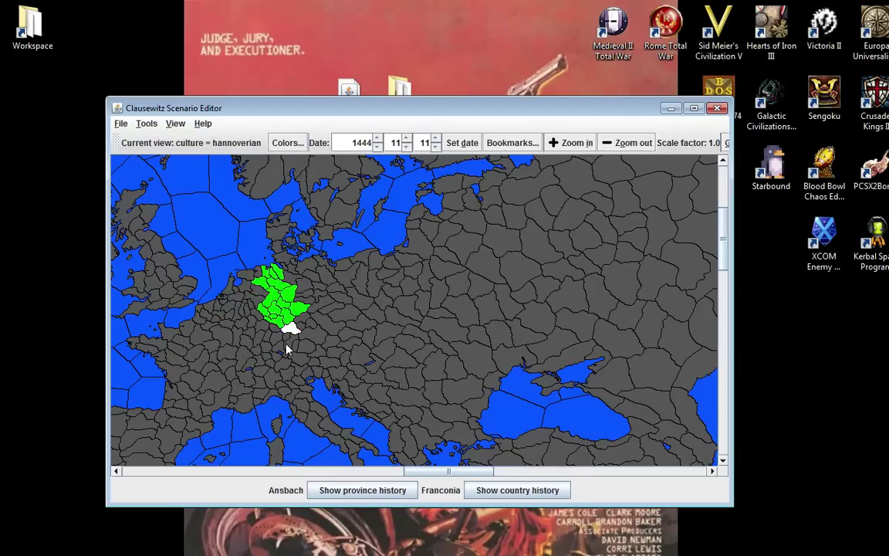
pyautogui.click(285, 349)
pyautogui.click(267, 357)
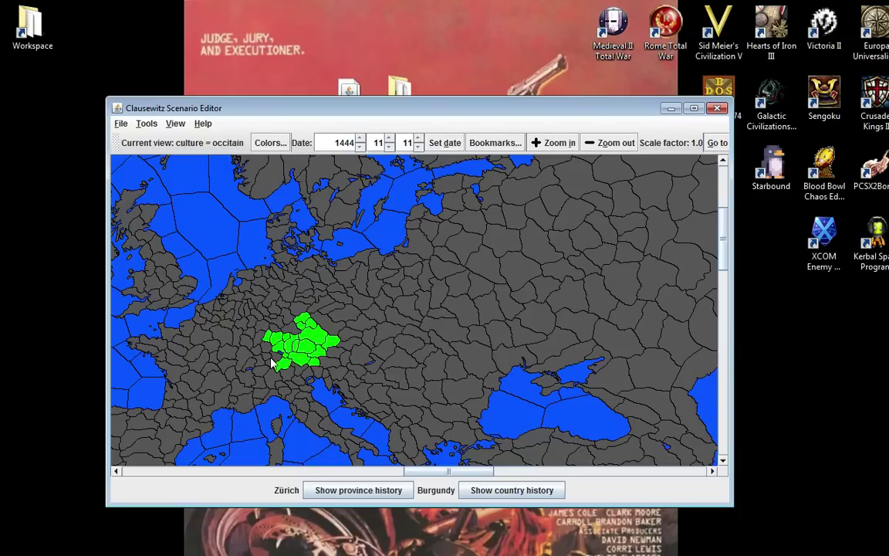
# Step: Show the austrian, bavarian, czech, polish, prussian and lithuanian culture areas
pyautogui.click(345, 350)
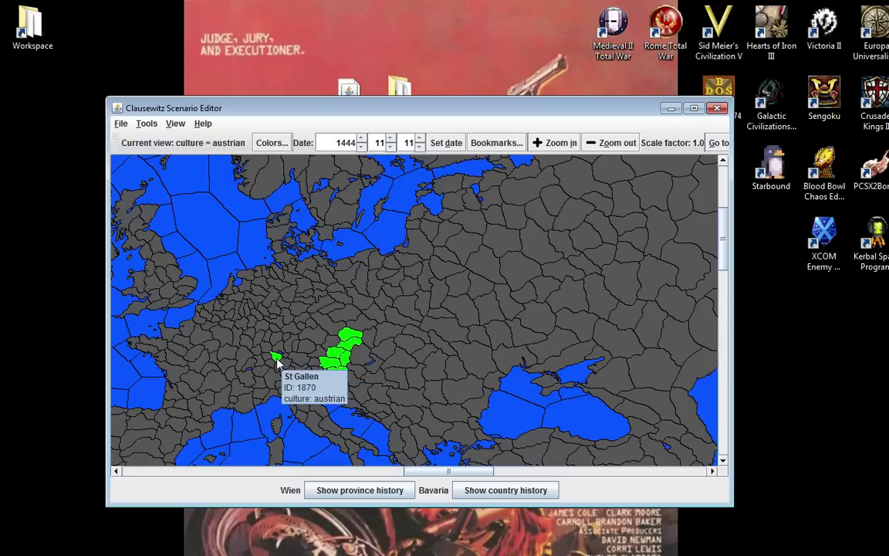
pyautogui.click(328, 340)
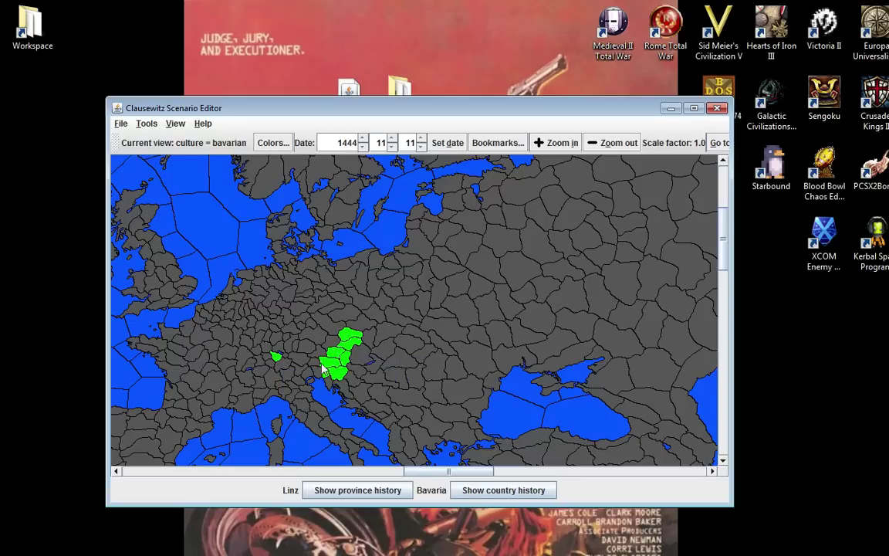
pyautogui.click(359, 315)
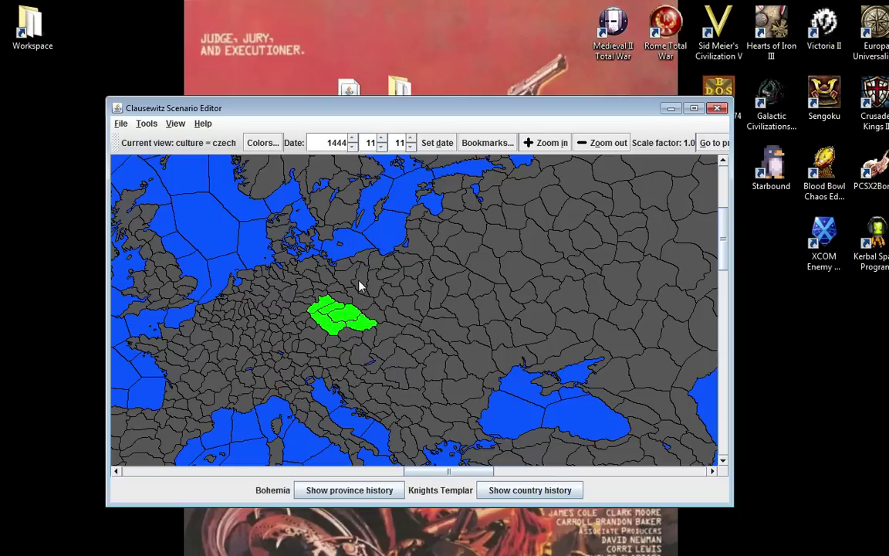
pyautogui.click(361, 293)
pyautogui.click(377, 261)
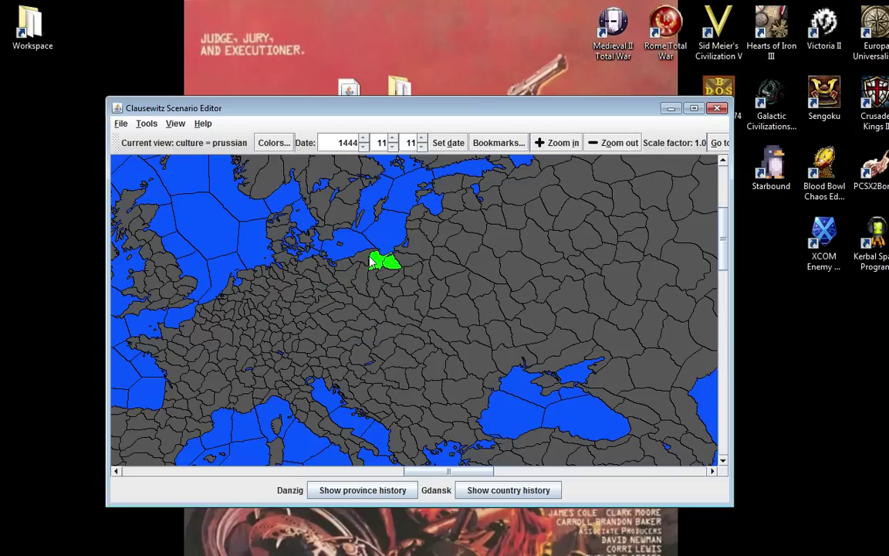
pyautogui.click(409, 246)
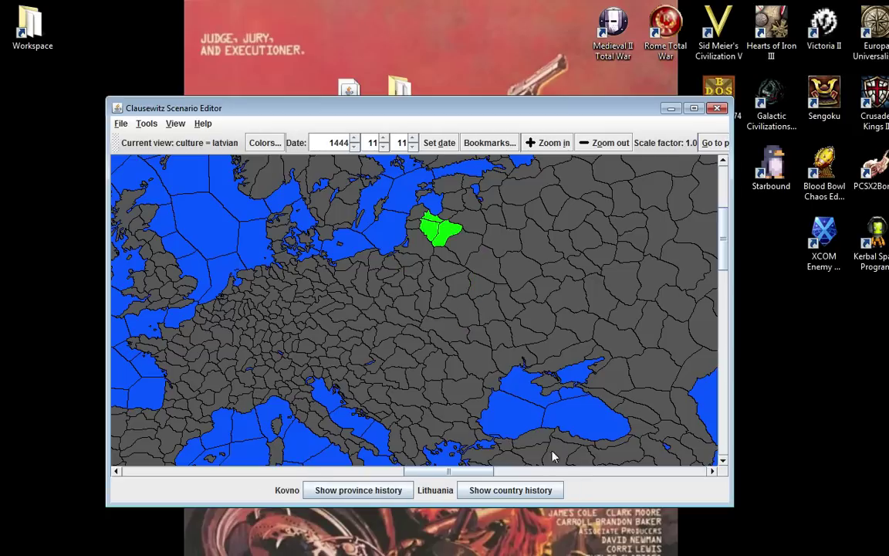
# Step: Select Amasya's greek_persian culture area and review then close its province history
pyautogui.click(587, 446)
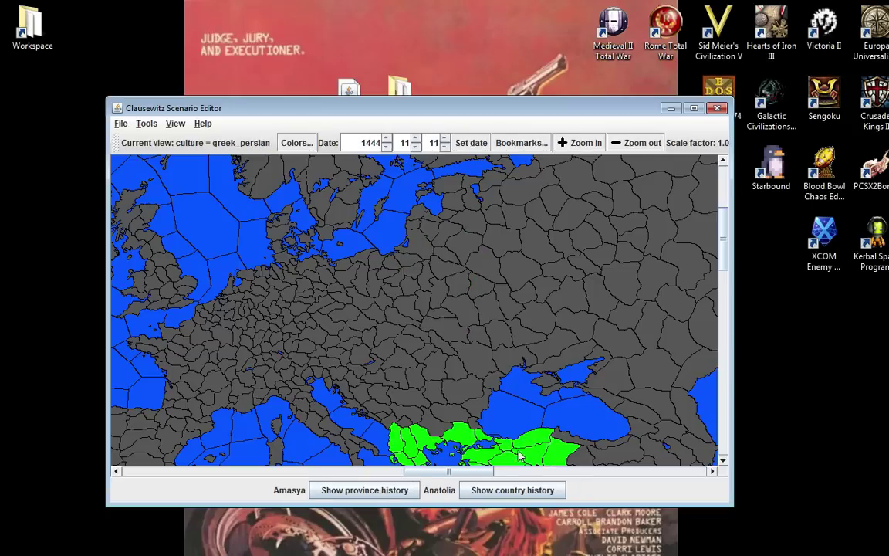
pyautogui.click(400, 490)
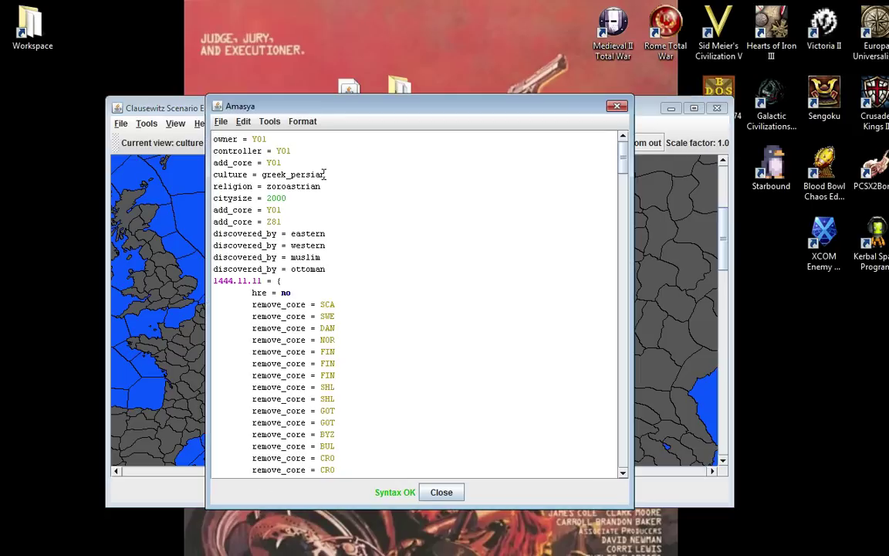
pyautogui.click(616, 107)
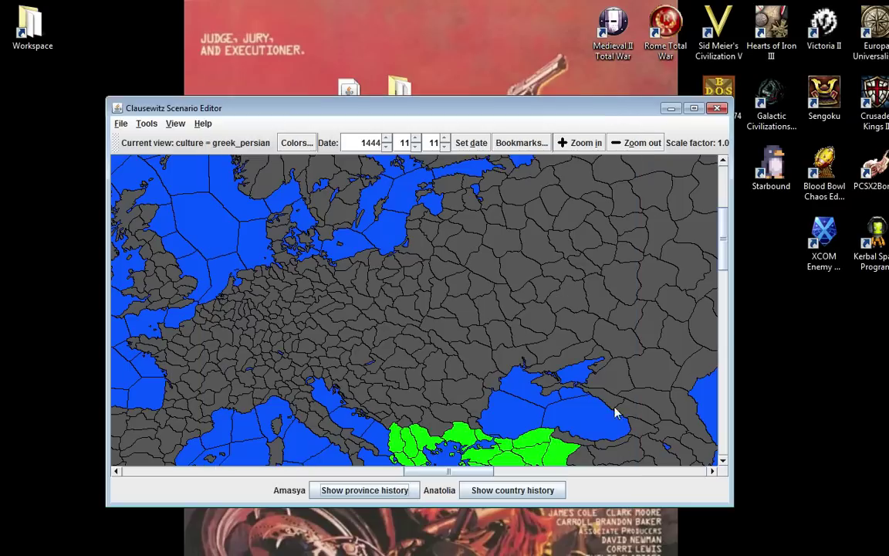
# Step: Check kurdish Erzurum, georgian_persian, Al-Raqqah, syrian_persian, egyptian Cairo and arabian_persian cultures
pyautogui.click(615, 465)
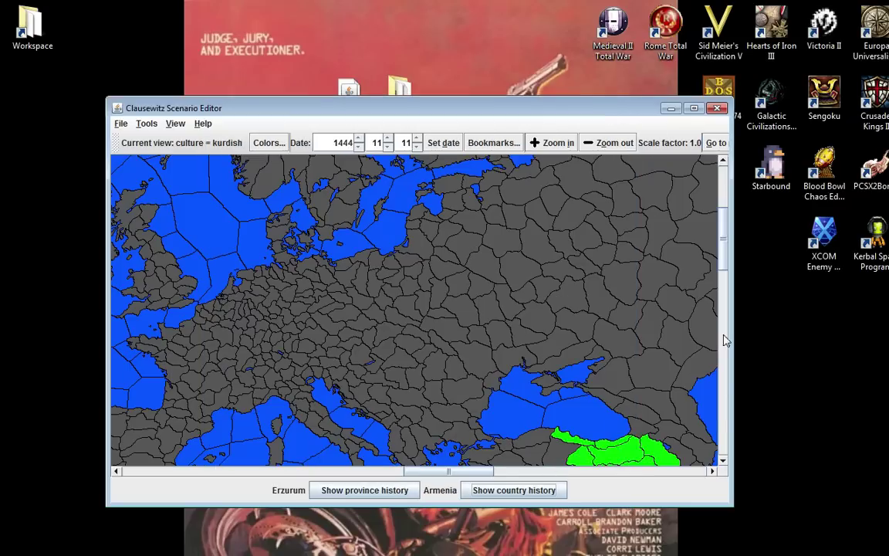
pyautogui.moveTo(726, 224); pyautogui.dragTo(726, 266)
pyautogui.click(591, 216)
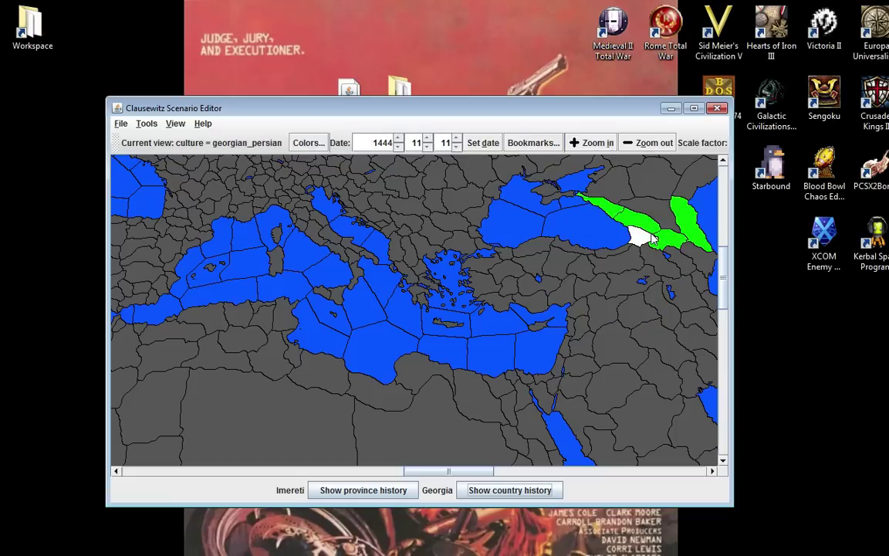
pyautogui.click(594, 330)
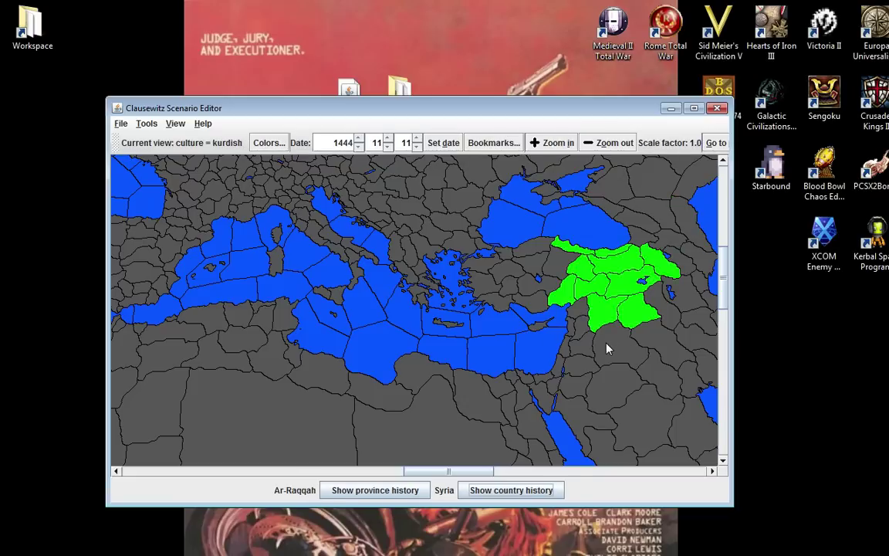
pyautogui.click(607, 349)
pyautogui.click(520, 412)
pyautogui.click(653, 420)
# Step: Check persian Yazd, turkestani Syghnak, then select Gazni's east_persian culture area
pyautogui.moveTo(436, 471); pyautogui.dragTo(476, 483)
pyautogui.click(418, 322)
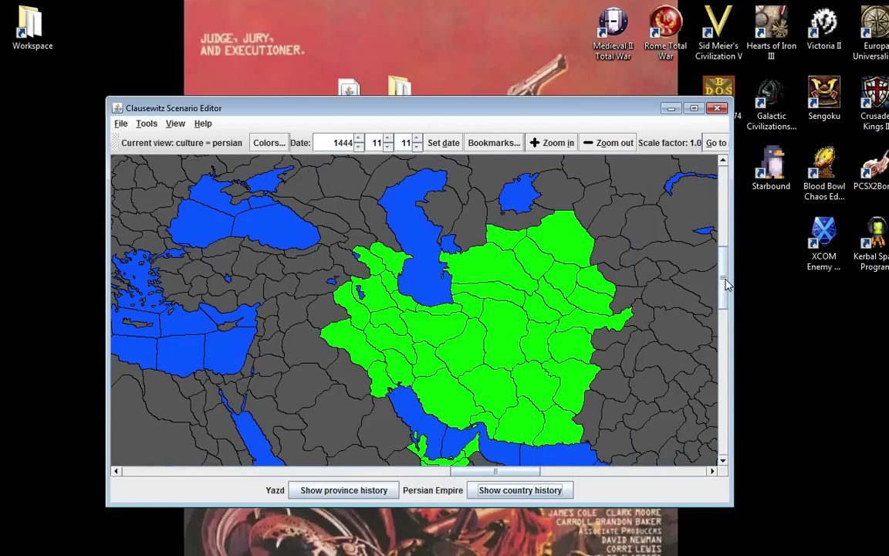
pyautogui.scroll(-5, 726, 284)
pyautogui.scroll(4, 729, 282)
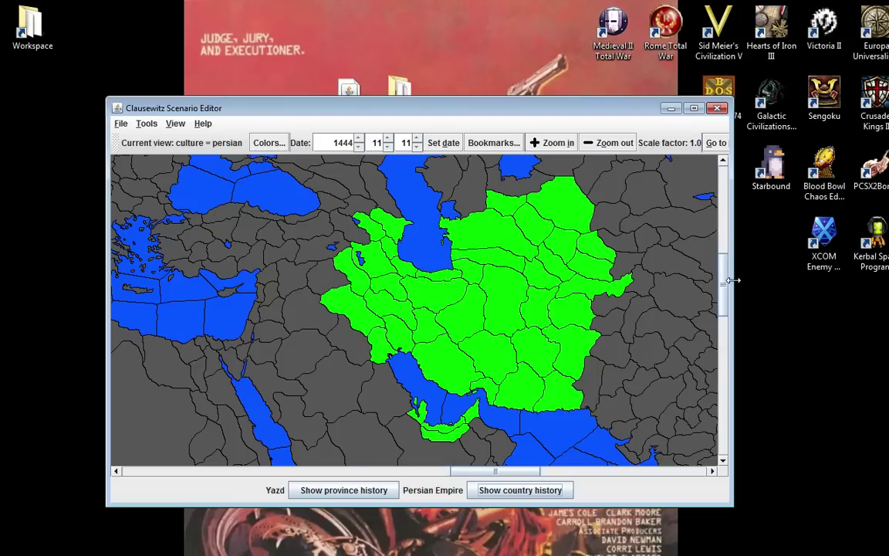
pyautogui.scroll(4, 731, 266)
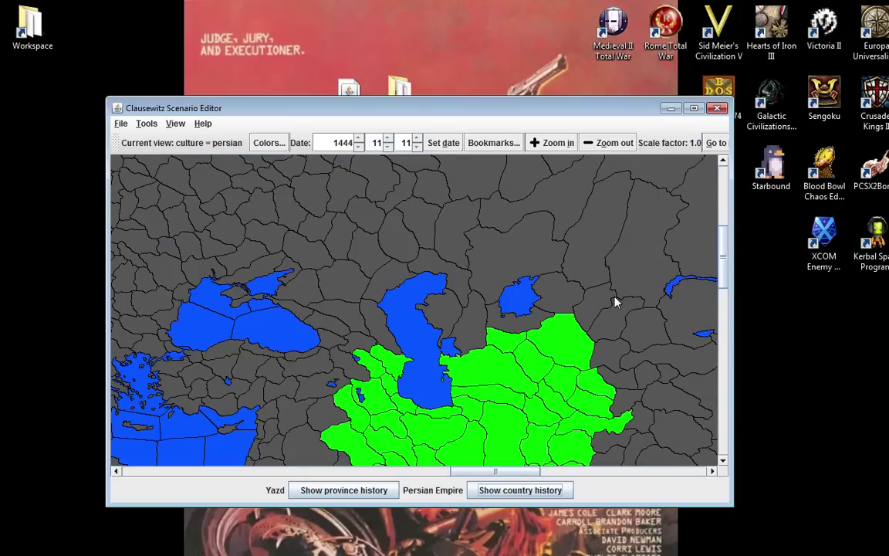
pyautogui.click(560, 299)
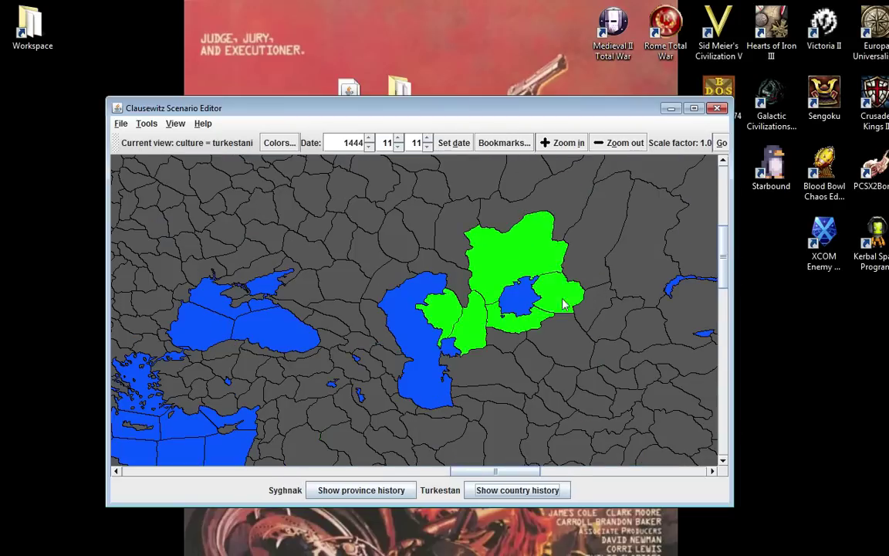
pyautogui.moveTo(722, 245); pyautogui.dragTo(730, 266)
pyautogui.click(614, 341)
pyautogui.click(615, 359)
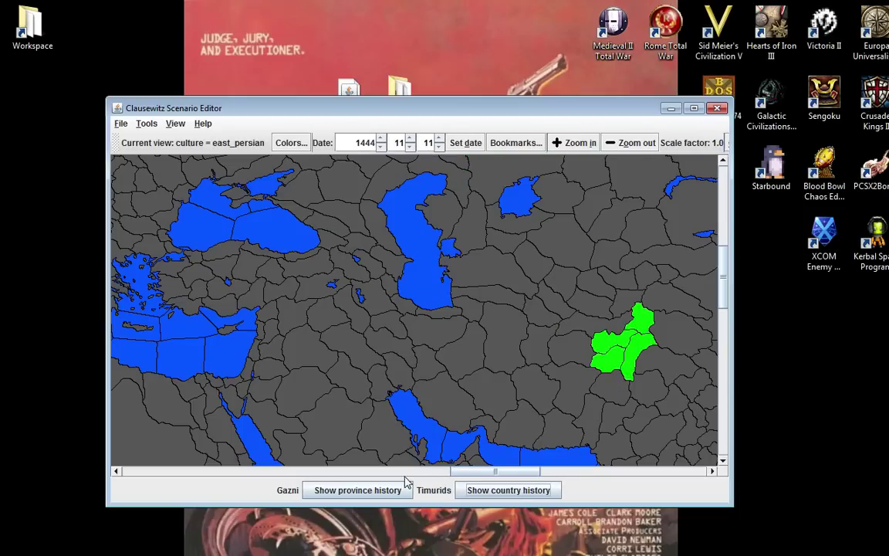
# Step: Review and close Gazni's province history, then Quetta's baluchi province history
pyautogui.click(371, 491)
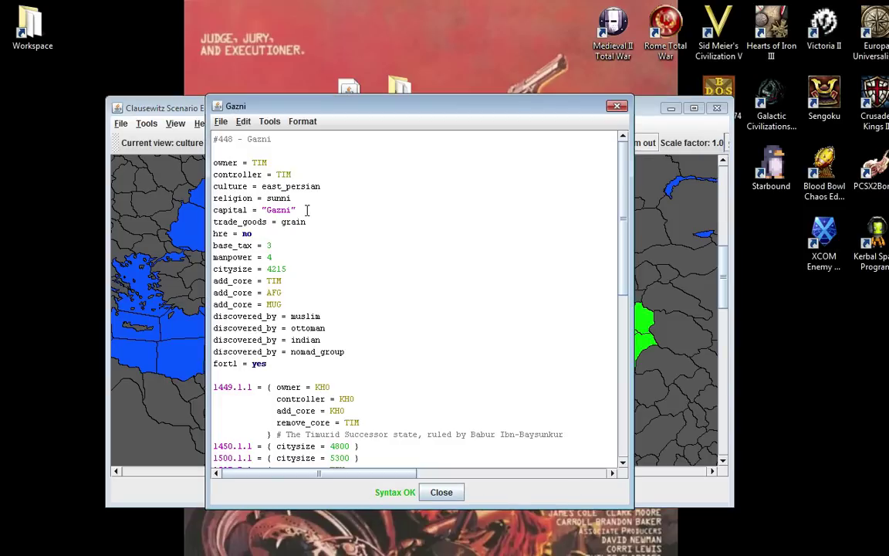
pyautogui.click(616, 105)
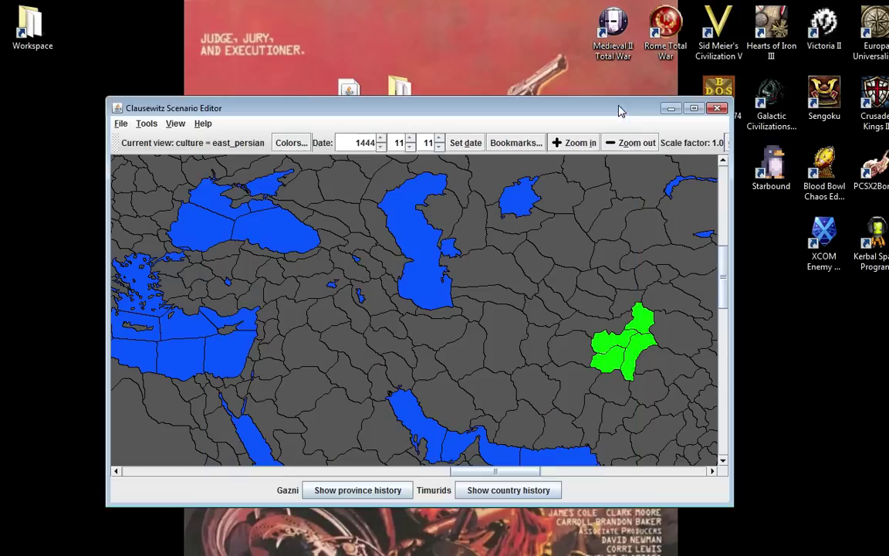
pyautogui.click(623, 394)
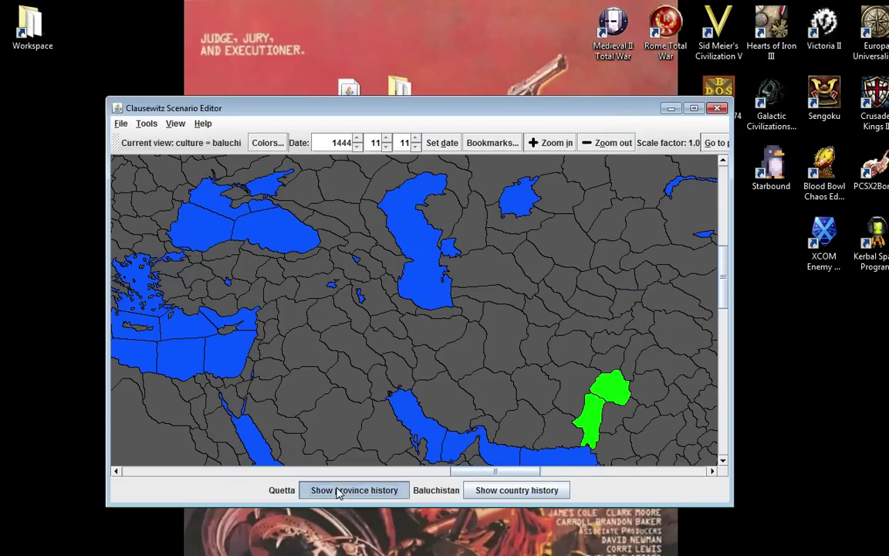
pyautogui.click(342, 489)
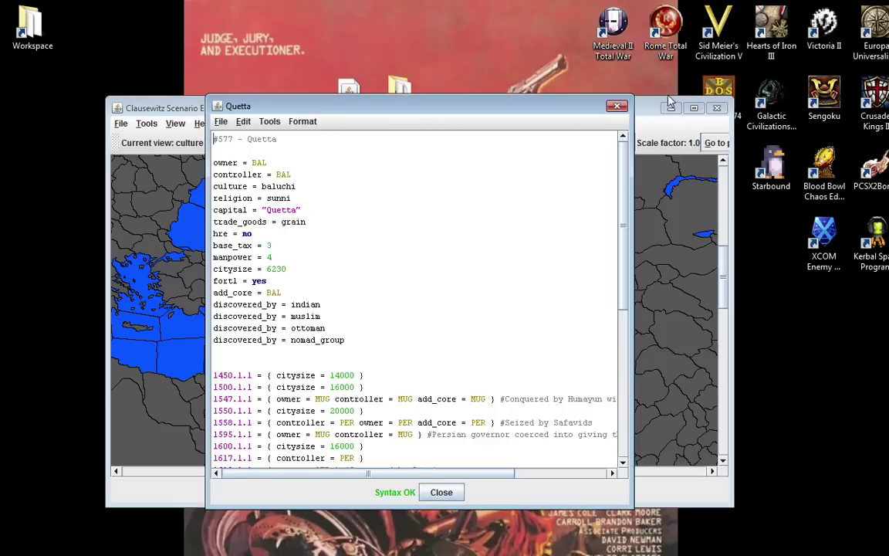
pyautogui.click(617, 105)
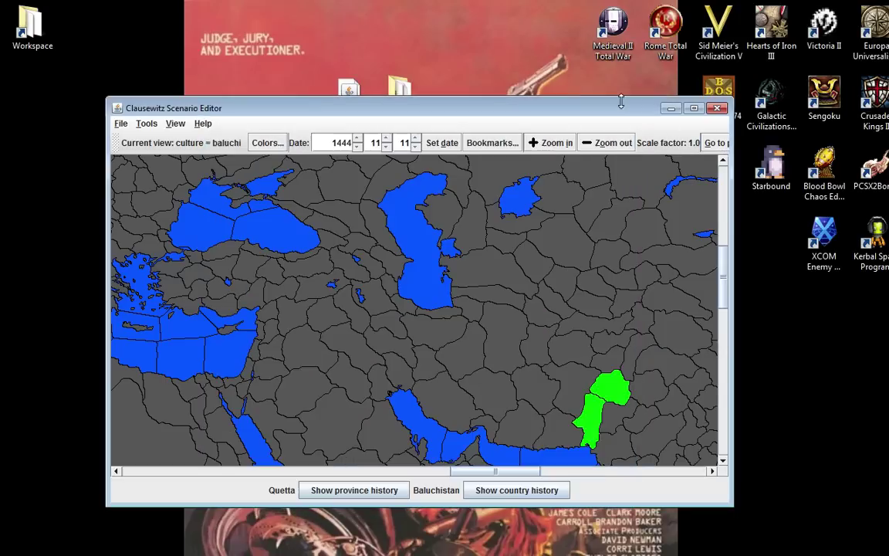
# Step: Select Kabulistan, then review and close Kulob's uzbekh province history
pyautogui.click(622, 312)
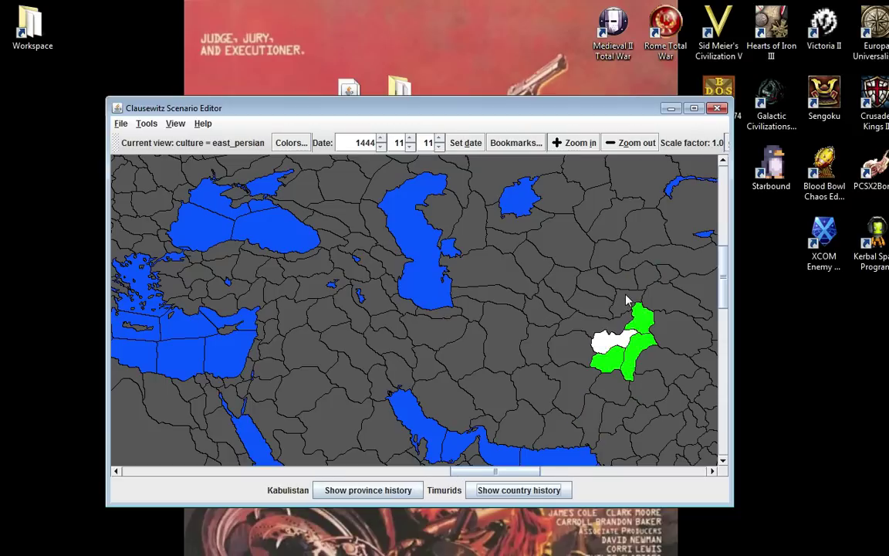
pyautogui.click(627, 302)
pyautogui.click(389, 489)
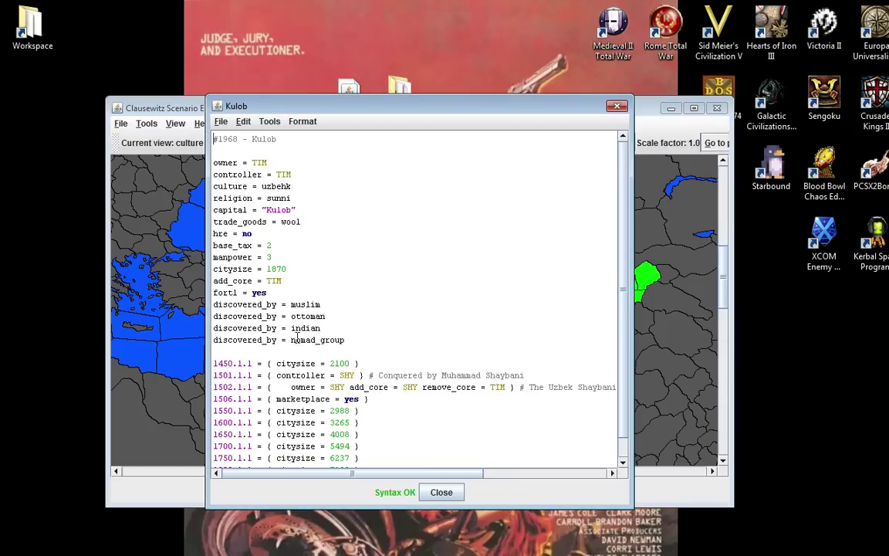
pyautogui.click(623, 107)
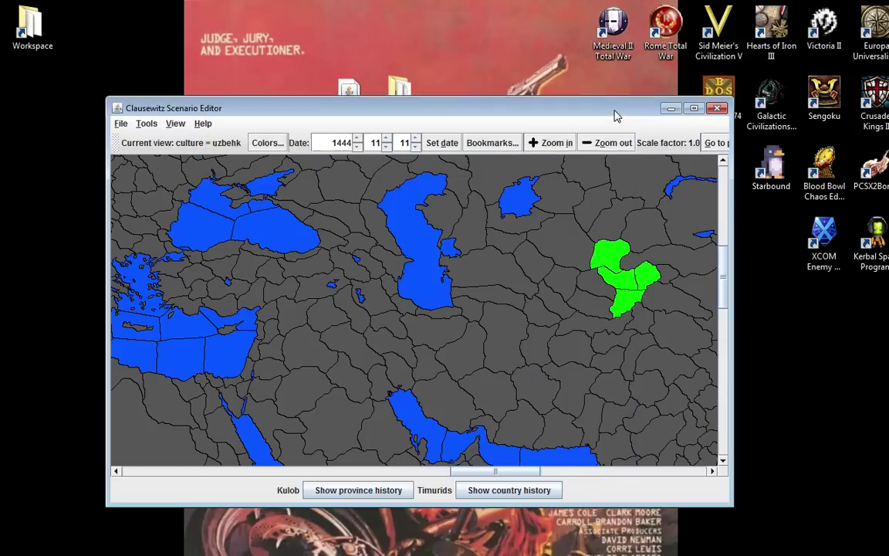
pyautogui.moveTo(266, 278)
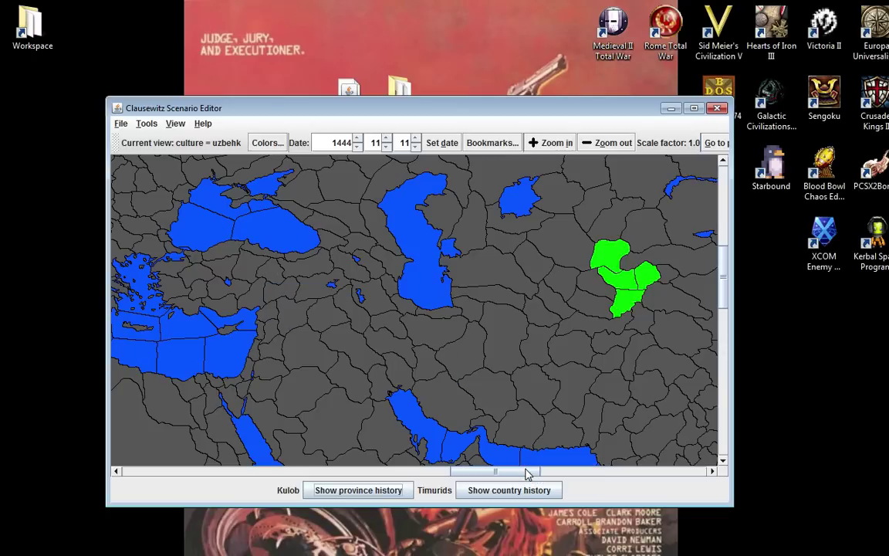
# Step: Scroll the map to Eastern Europe and select the Zagreb province
pyautogui.moveTo(501, 471); pyautogui.dragTo(429, 463)
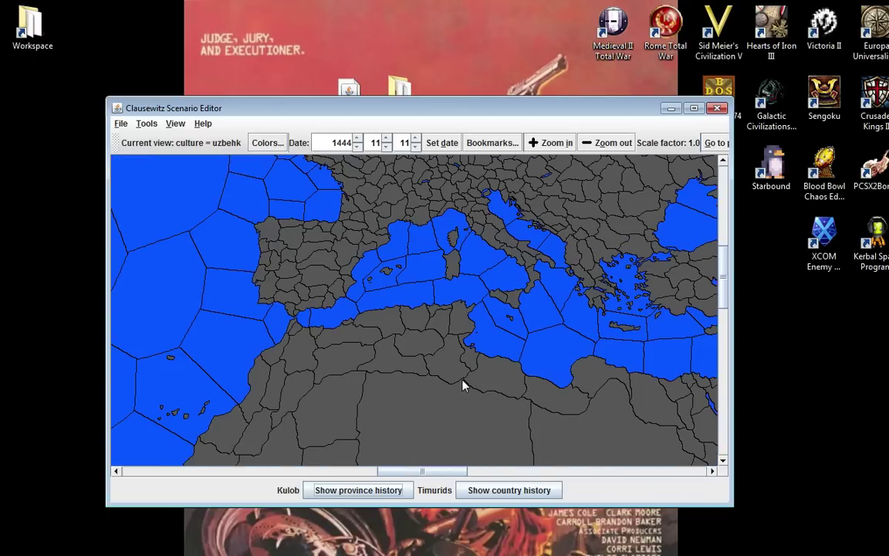
pyautogui.scroll(8, 464, 385)
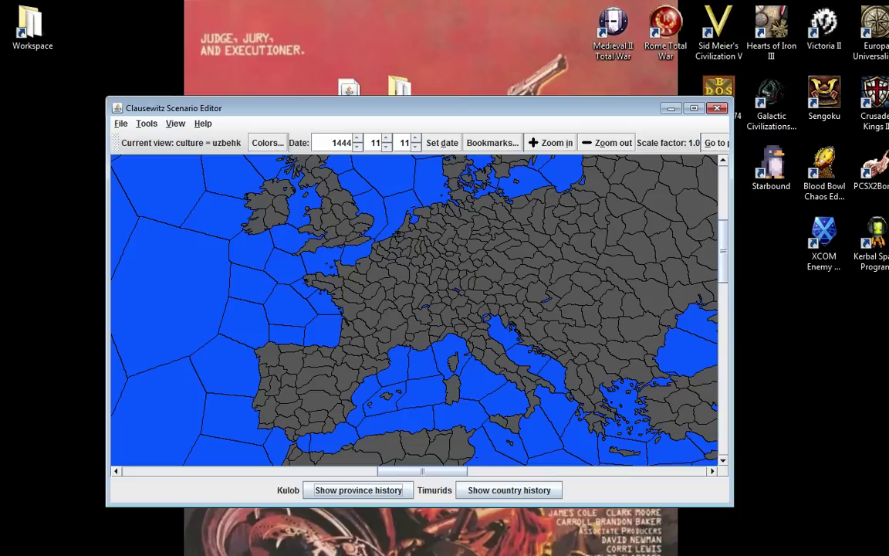
pyautogui.moveTo(423, 470); pyautogui.dragTo(445, 473)
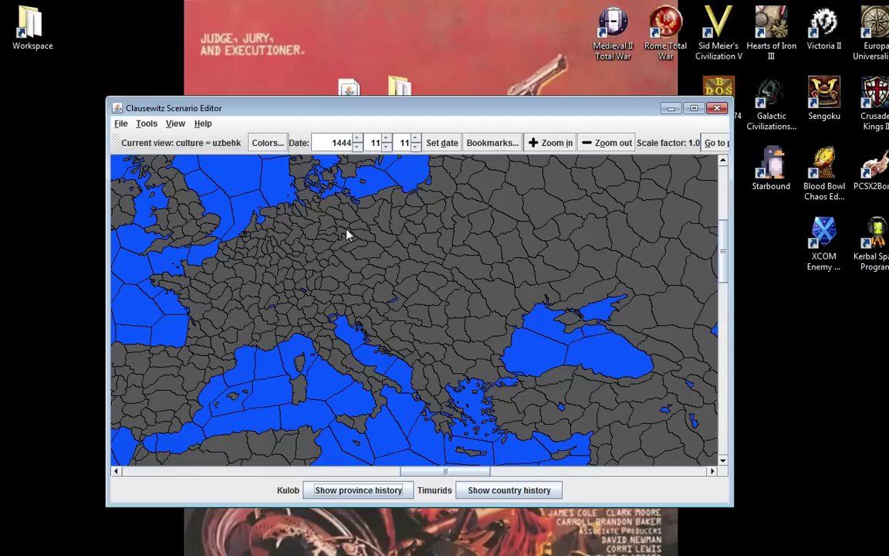
pyautogui.click(382, 327)
# Step: Open Zagreb's province history, switch the map to Countries view, and move the window aside
pyautogui.click(382, 491)
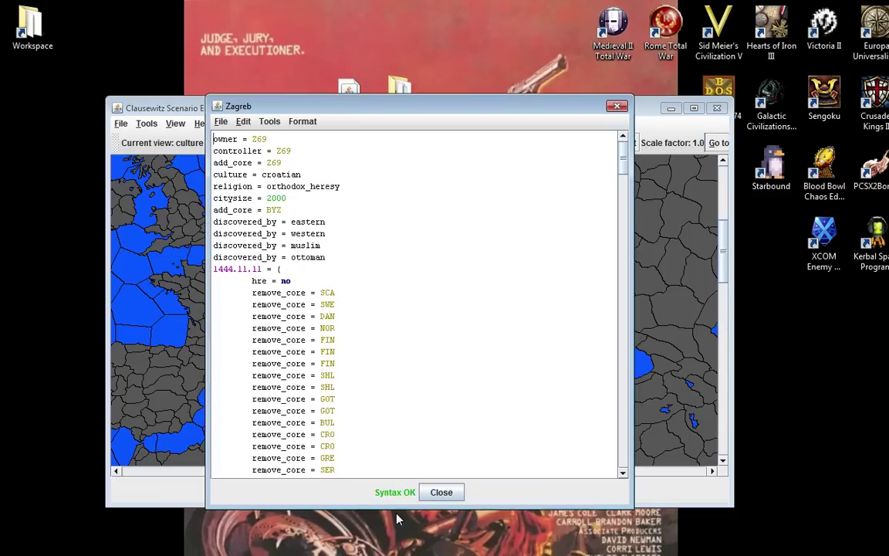
pyautogui.click(174, 124)
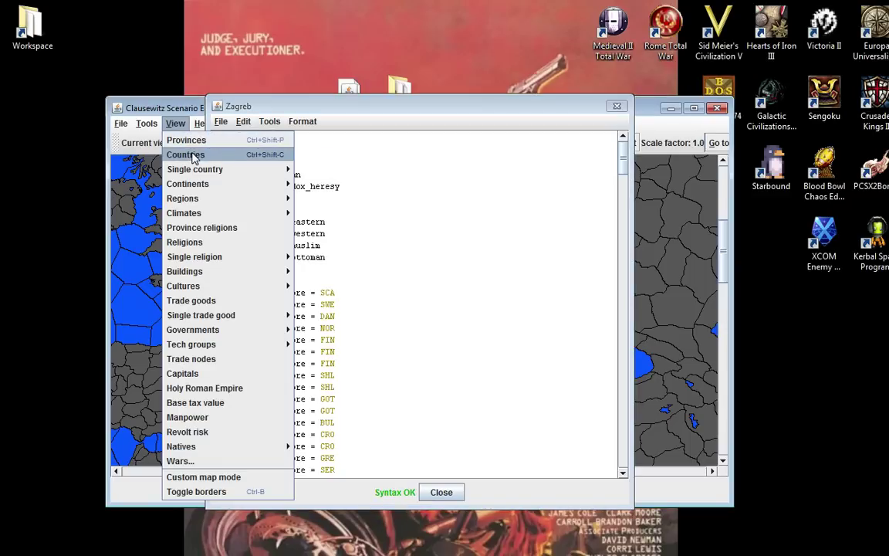
pyautogui.click(172, 153)
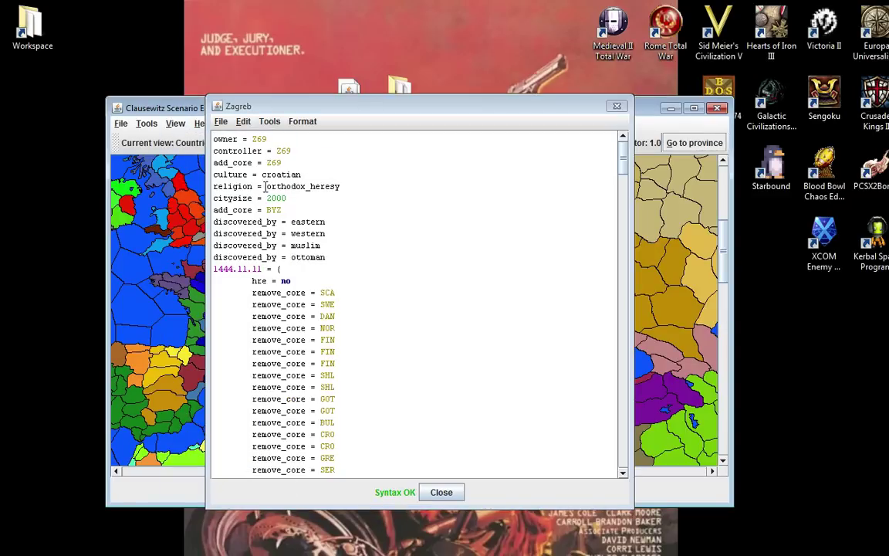
pyautogui.moveTo(347, 108); pyautogui.dragTo(631, 155)
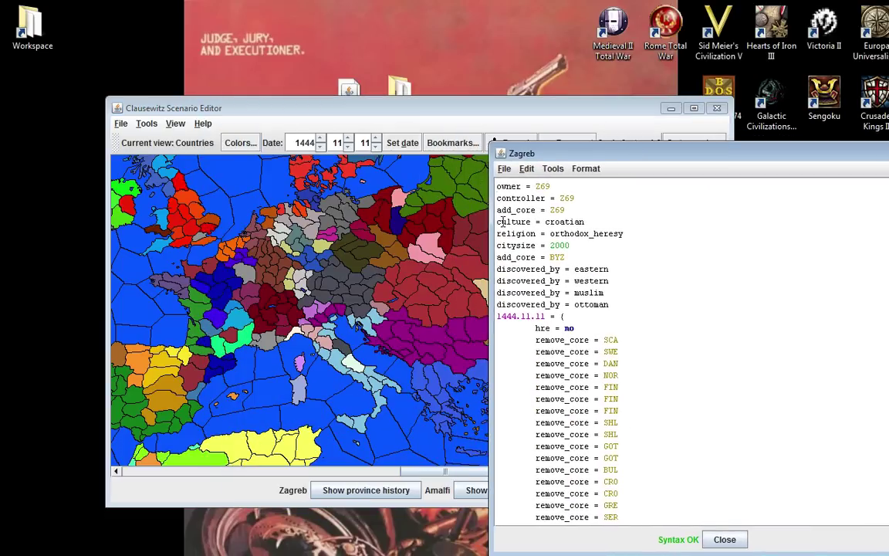
pyautogui.click(378, 327)
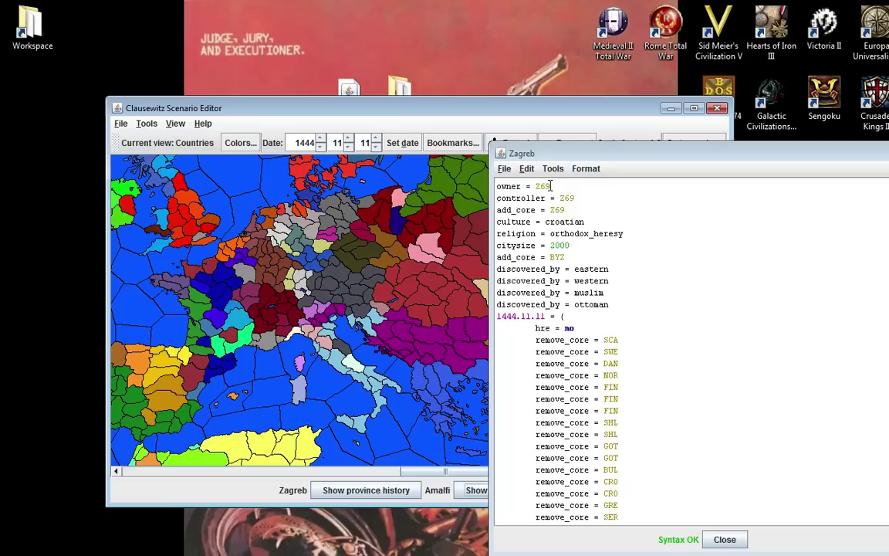
# Step: Close Zagreb's history and select Shahrizor, held by the Persian Empire
pyautogui.moveTo(586, 155); pyautogui.dragTo(634, 152)
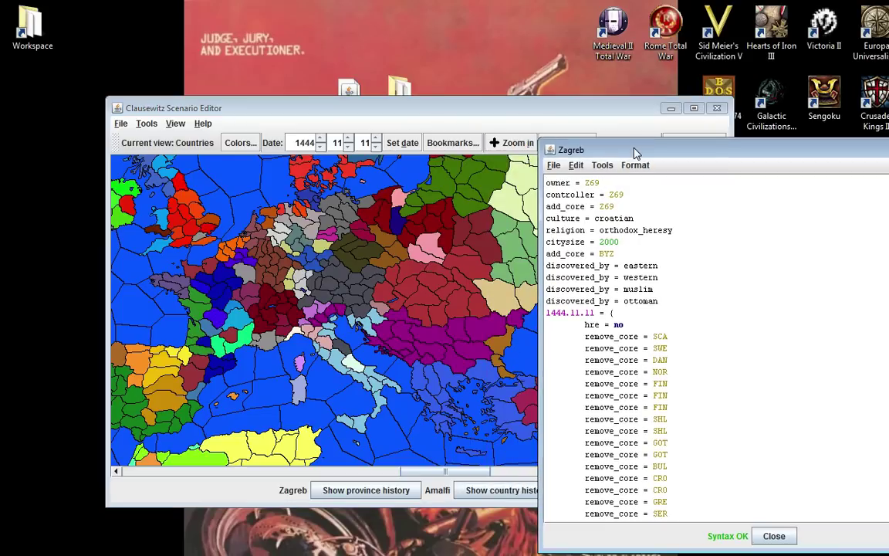
pyautogui.click(774, 535)
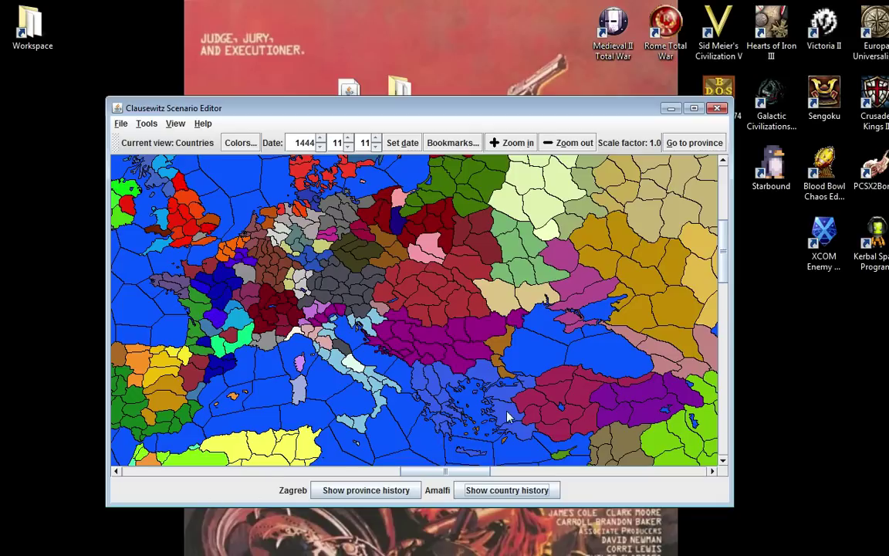
pyautogui.click(689, 439)
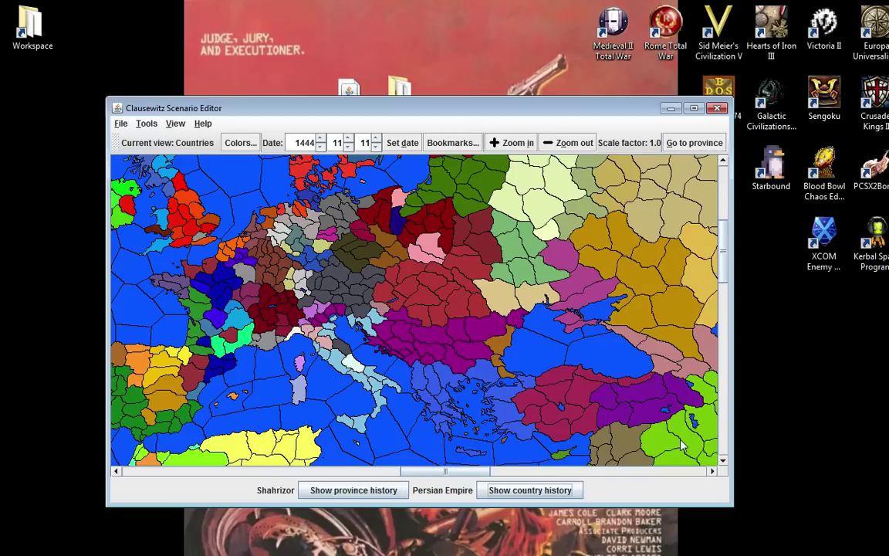
# Step: Review Shahrizor's province history and close it
pyautogui.click(359, 494)
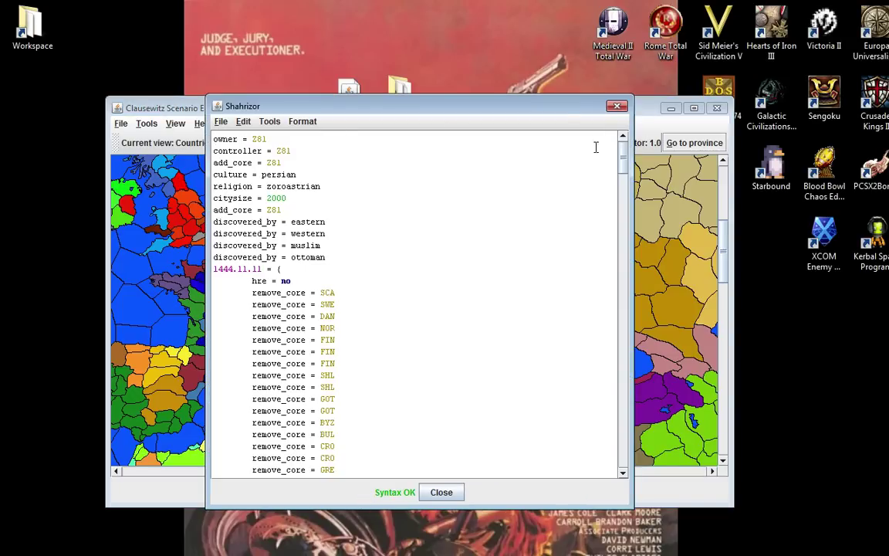
pyautogui.click(617, 106)
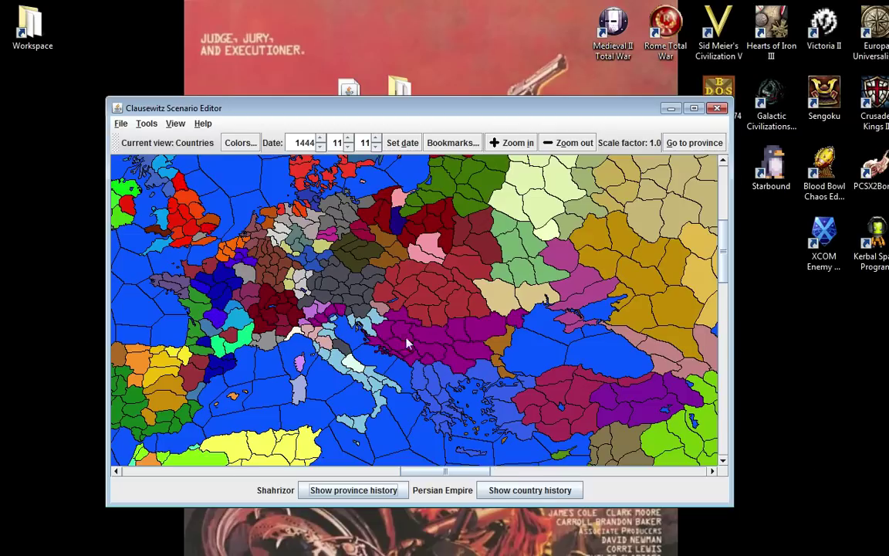
pyautogui.moveTo(508, 328)
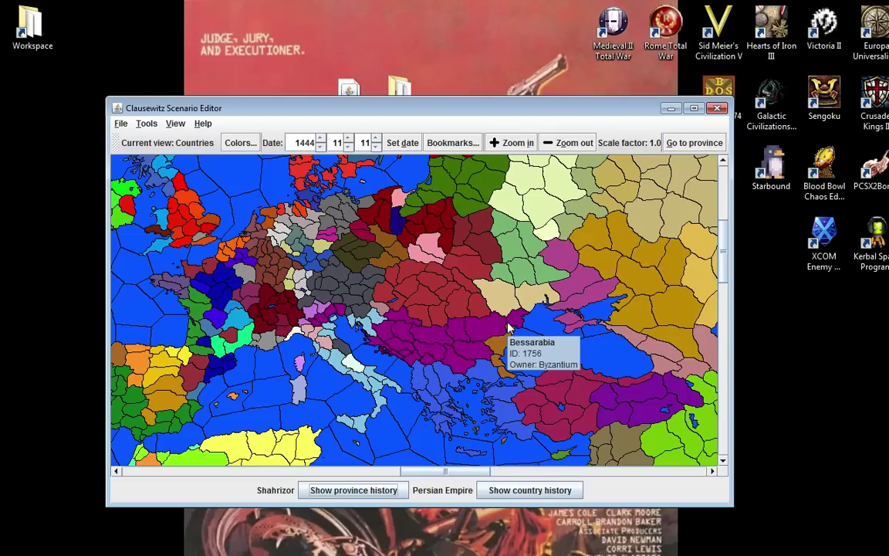
pyautogui.moveTo(538, 204)
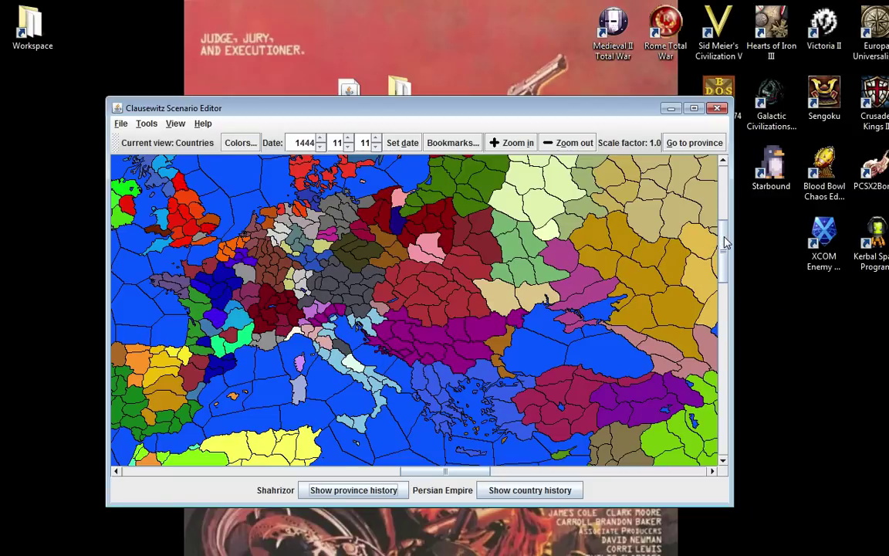
# Step: Scroll the countries map up to Scandinavia and select Bergenshus in Norway
pyautogui.moveTo(724, 242); pyautogui.dragTo(724, 272)
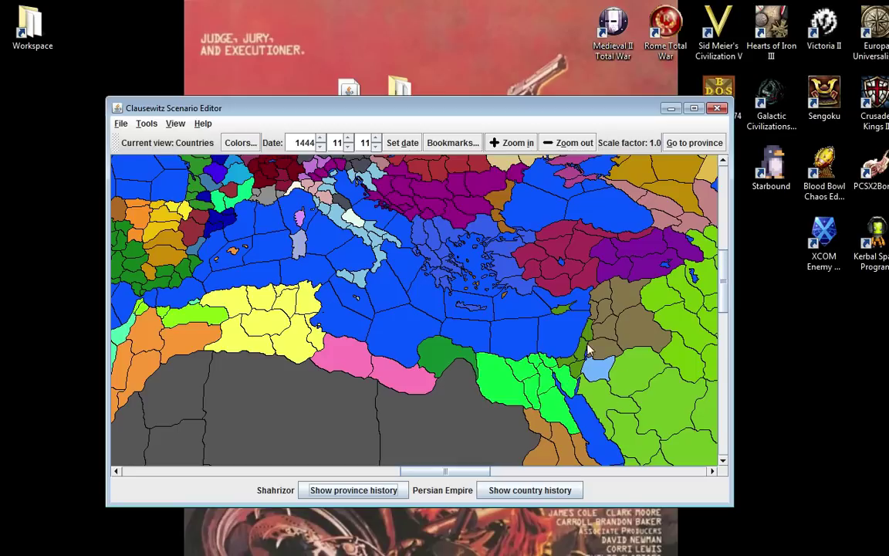
pyautogui.moveTo(726, 288); pyautogui.dragTo(728, 261)
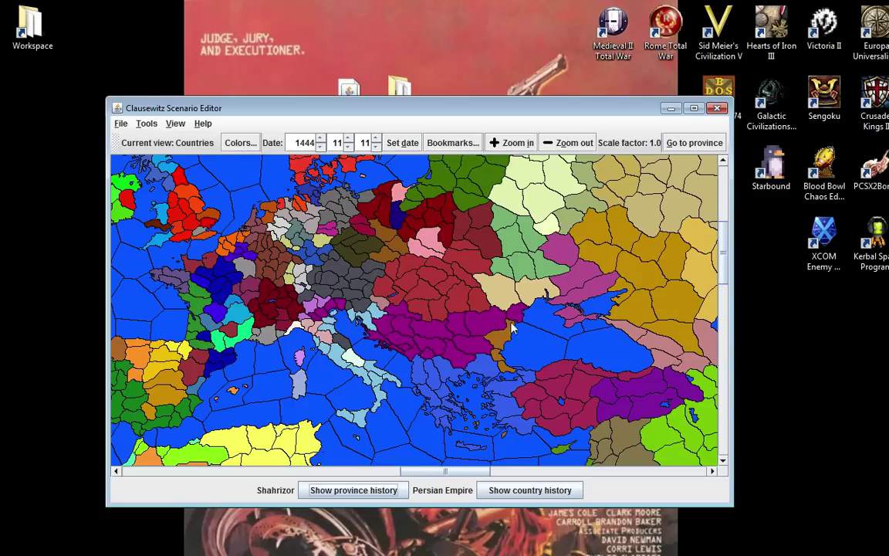
pyautogui.moveTo(726, 259); pyautogui.dragTo(726, 269)
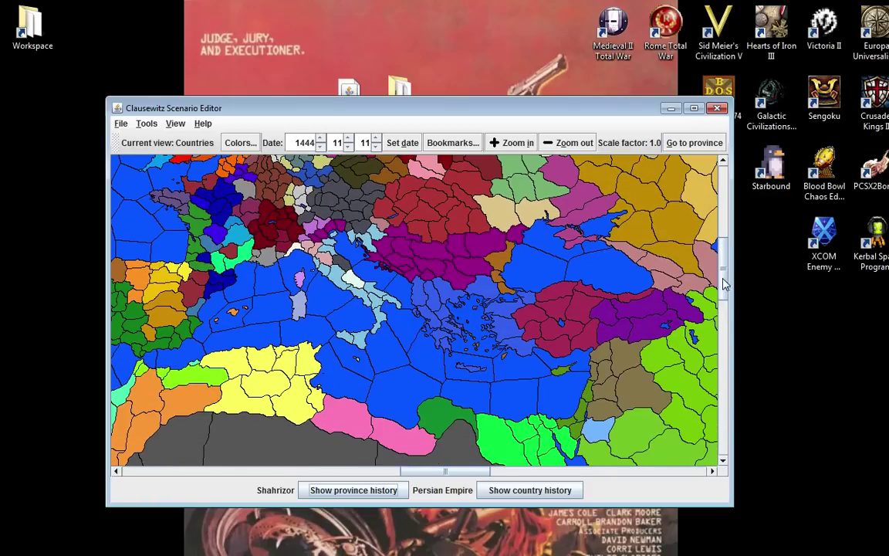
pyautogui.moveTo(692, 390)
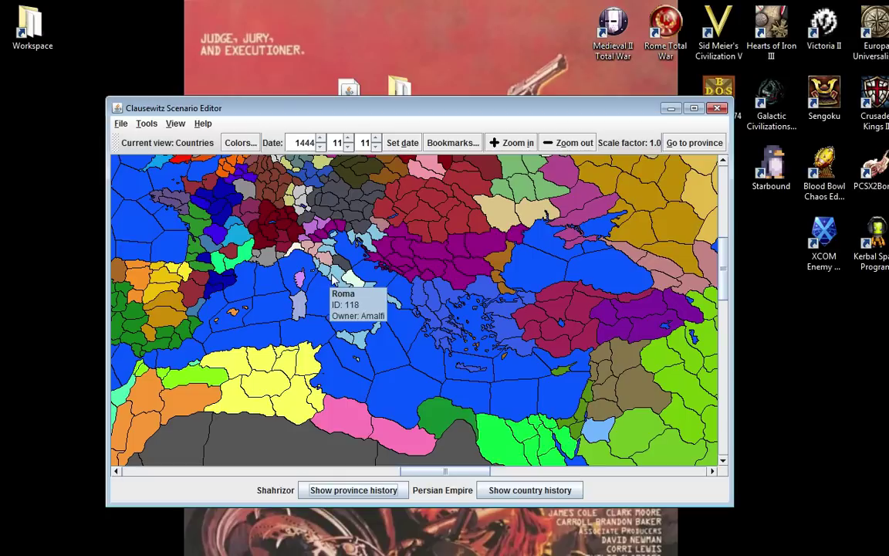
pyautogui.scroll(1, 433, 278)
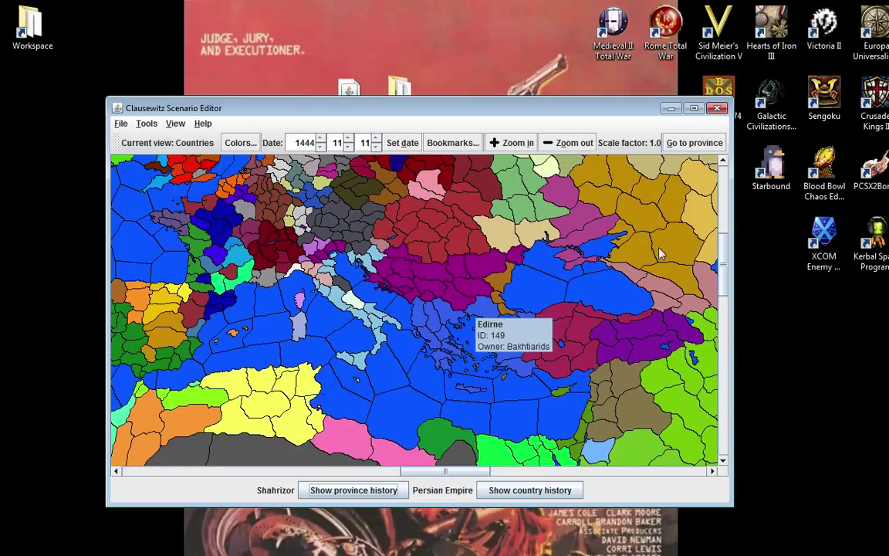
pyautogui.moveTo(724, 255); pyautogui.dragTo(725, 227)
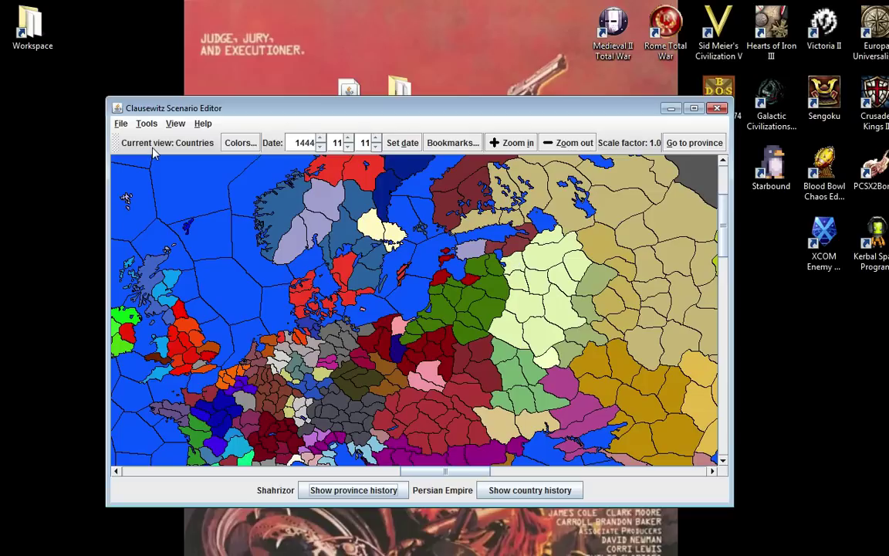
pyautogui.click(272, 190)
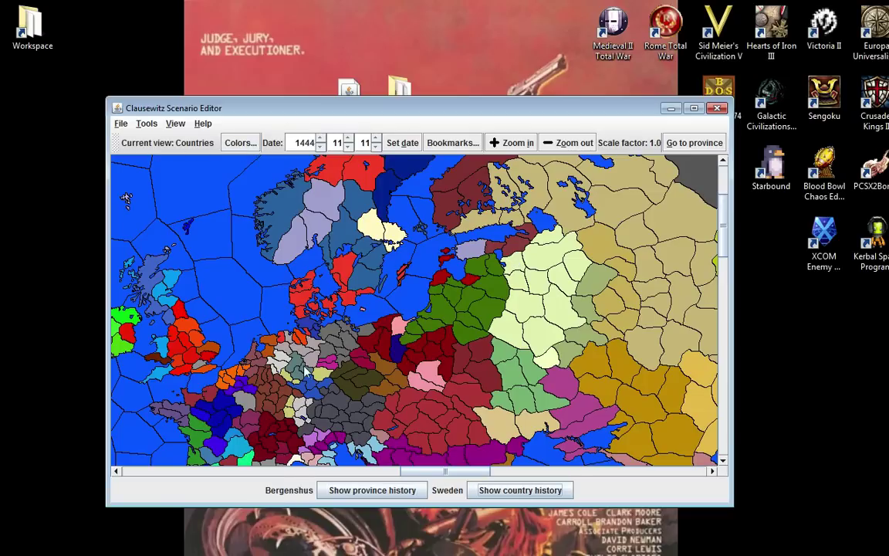
# Step: Open Sweden's country history and briefly check the editor's lookup tools list
pyautogui.click(521, 491)
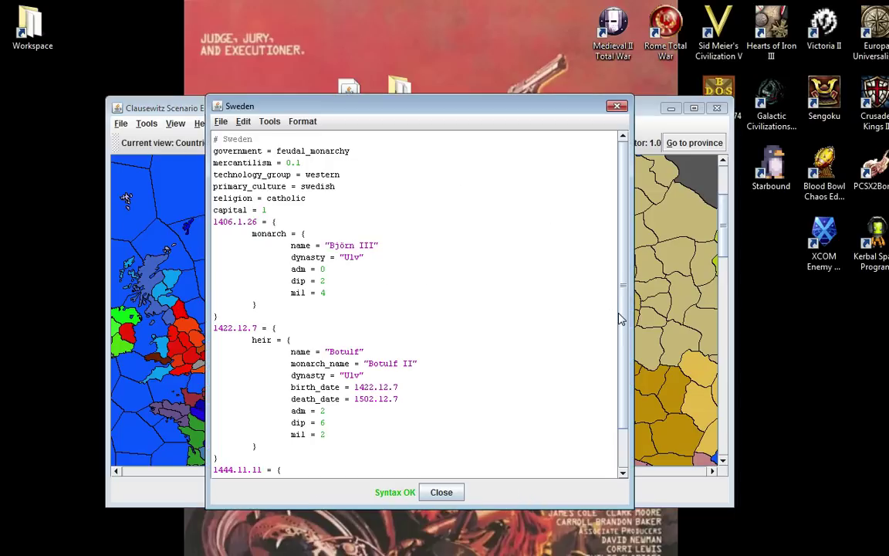
pyautogui.moveTo(620, 322); pyautogui.dragTo(611, 228)
pyautogui.click(262, 122)
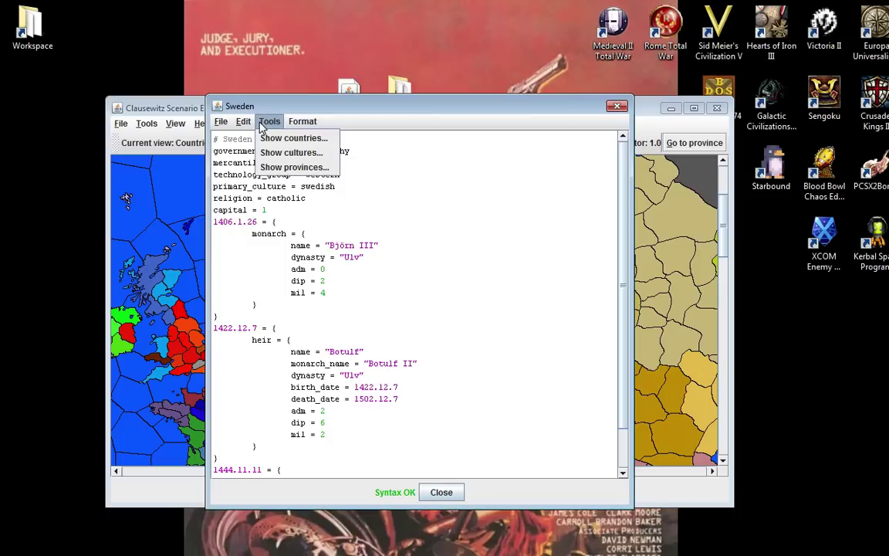
pyautogui.moveTo(251, 127)
pyautogui.click(290, 109)
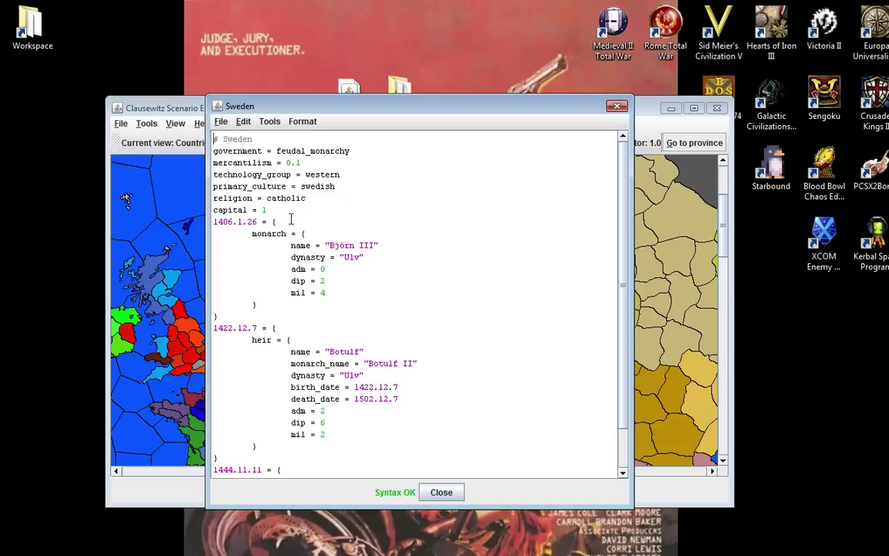
# Step: Close Sweden's history, scroll down, and select France's Île-de-France province
pyautogui.click(442, 491)
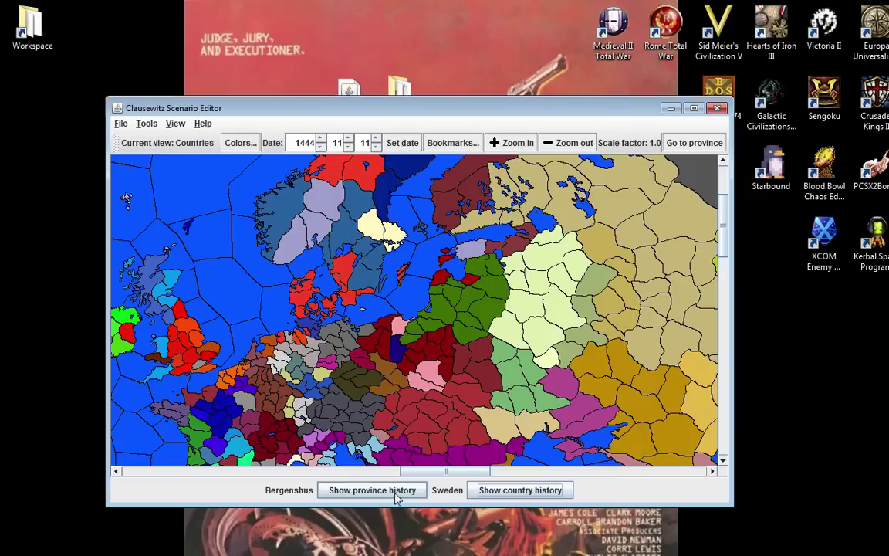
pyautogui.moveTo(724, 224); pyautogui.dragTo(727, 266)
pyautogui.click(220, 176)
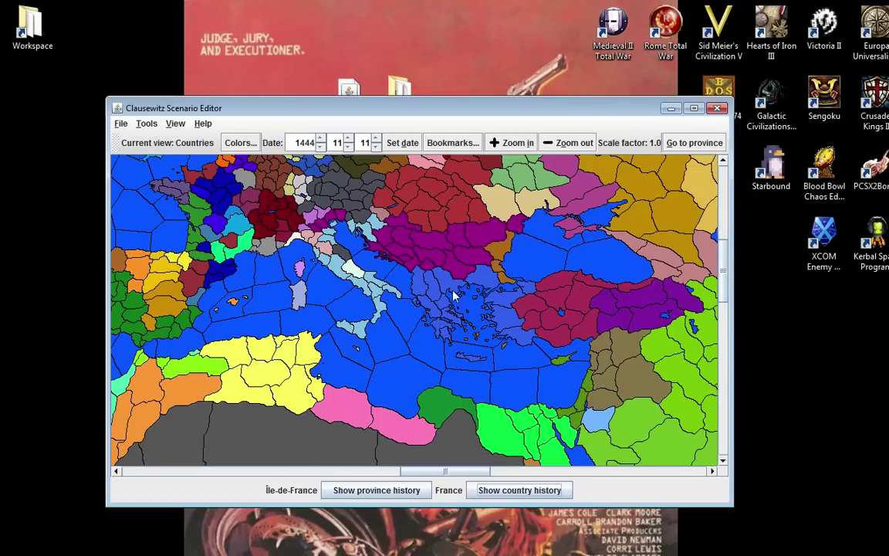
pyautogui.click(485, 492)
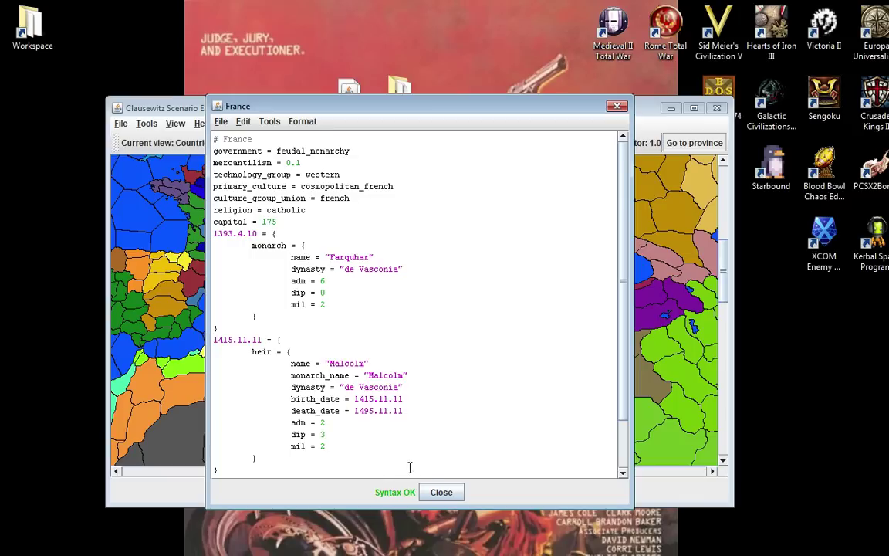
pyautogui.click(441, 492)
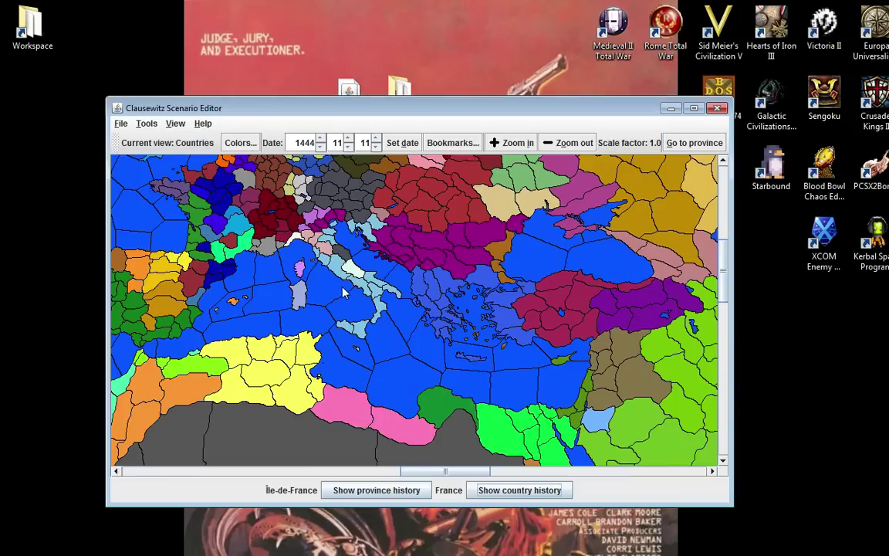
# Step: Move the map north to Russia and select Yaroslavl (ID 308), held by Muscovy
pyautogui.scroll(3, 344, 294)
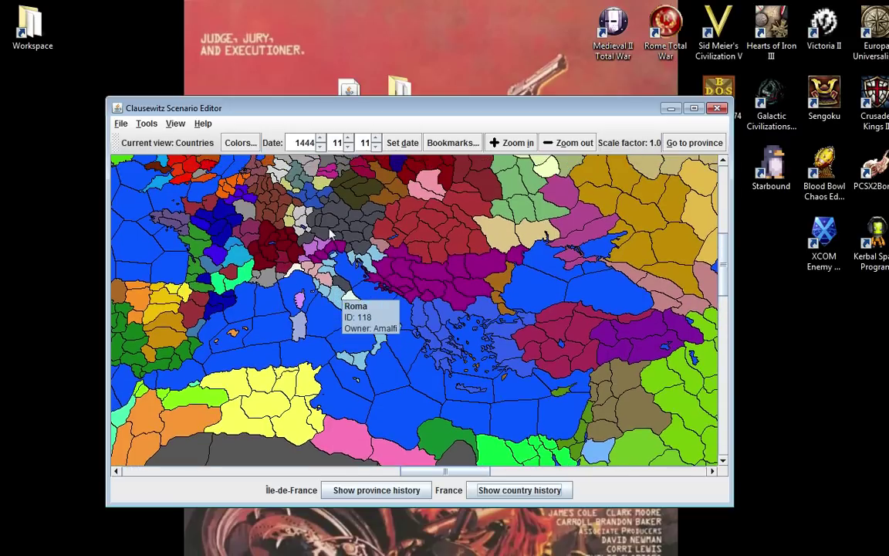
pyautogui.scroll(-1, 301, 176)
pyautogui.scroll(4, 322, 228)
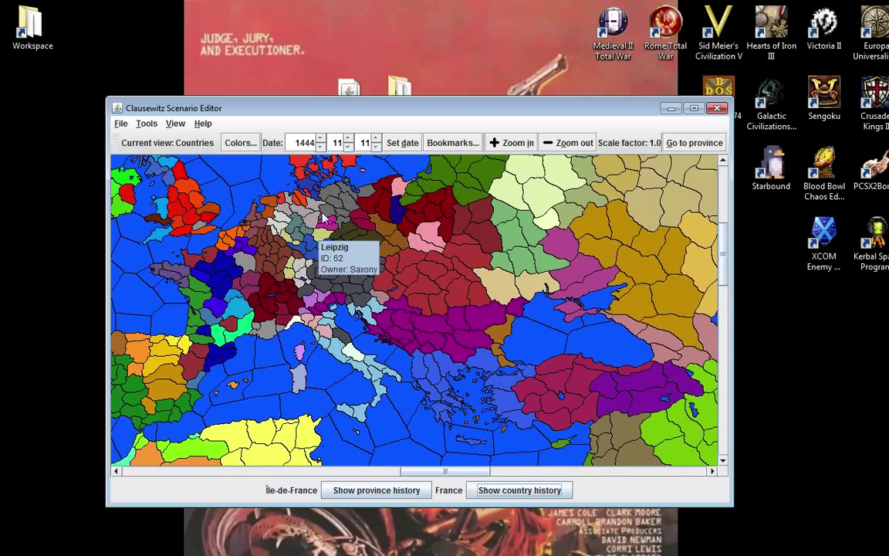
pyautogui.scroll(5, 540, 253)
pyautogui.scroll(3, 540, 255)
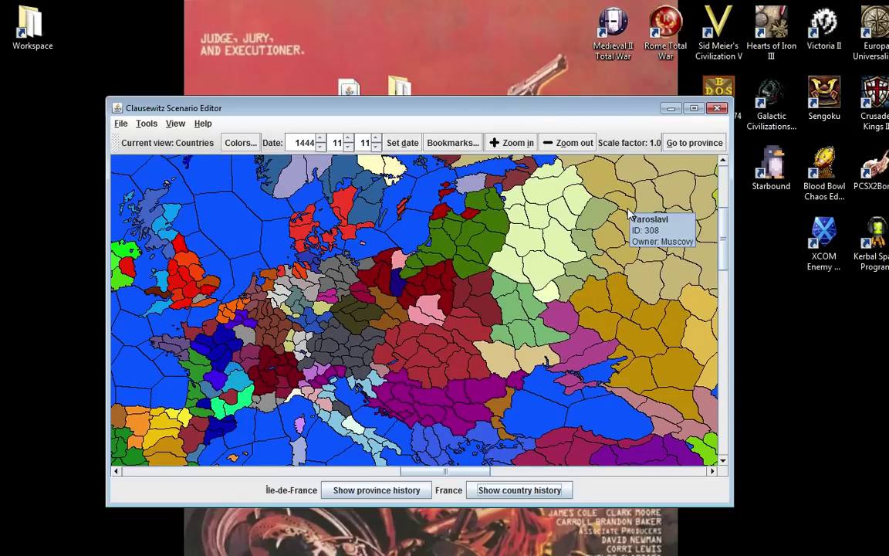
pyautogui.click(566, 192)
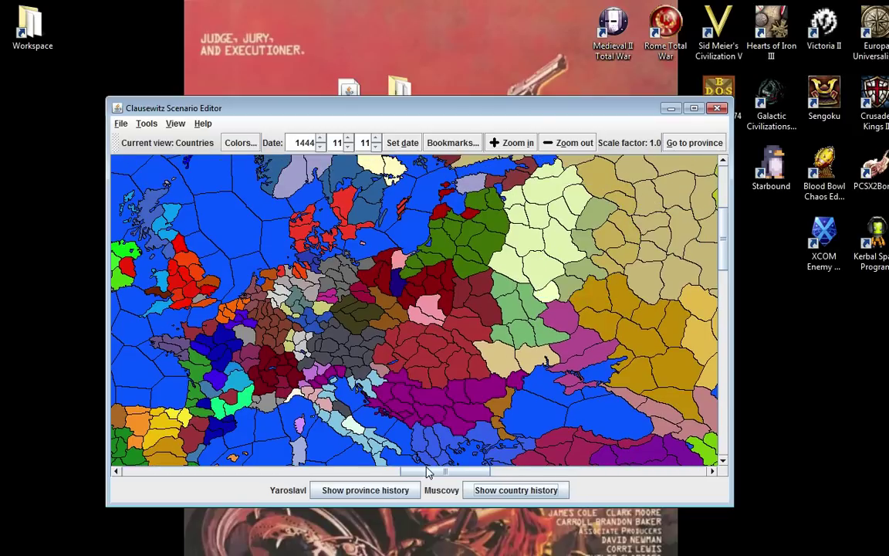
# Step: Review Muscovy's country history (despotic_monarchy, zoroastrian, capital 295), then close it
pyautogui.click(494, 490)
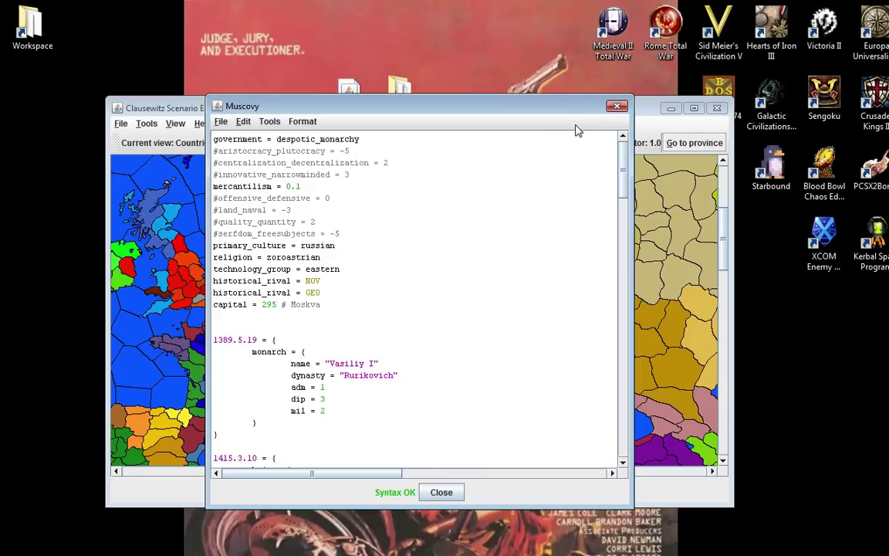
pyautogui.click(616, 108)
# Step: Look over eastern Europe and select Hunyad, the Hungarian province owned by HUN
pyautogui.scroll(3, 530, 357)
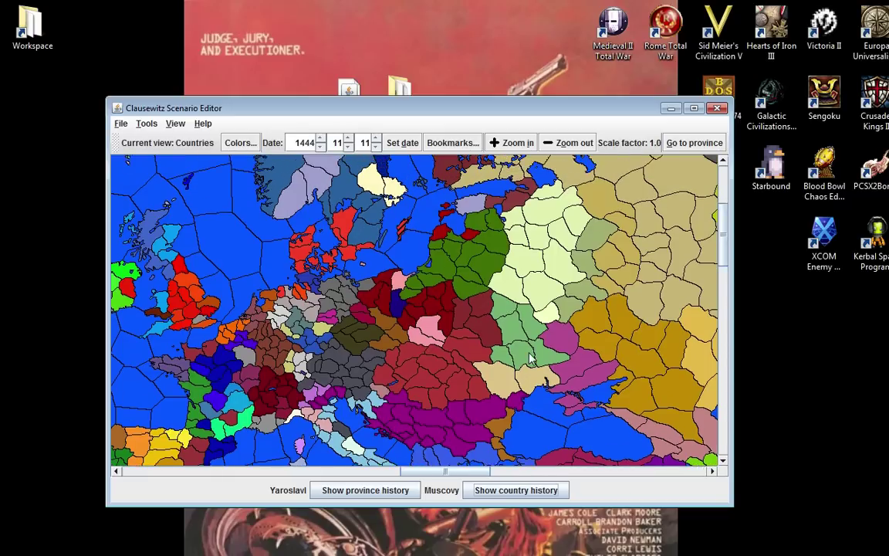
pyautogui.scroll(6, 530, 356)
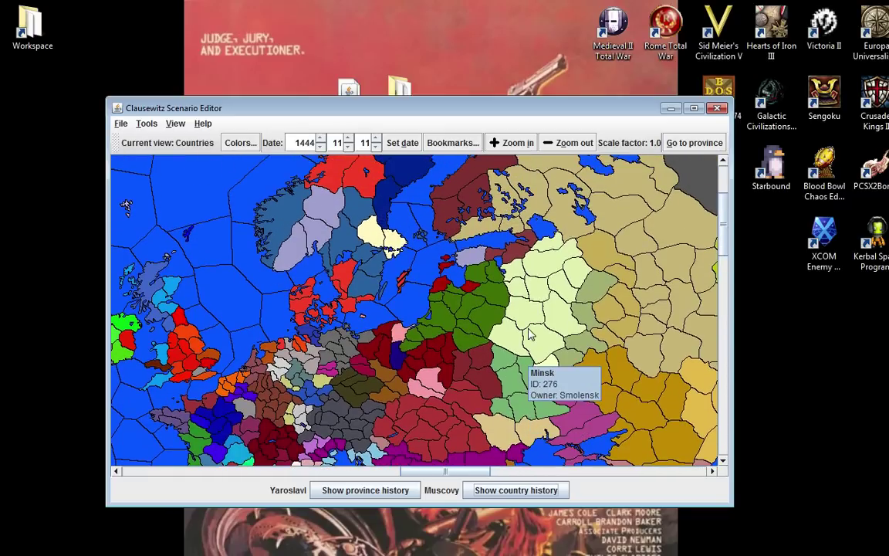
pyautogui.scroll(1, 531, 340)
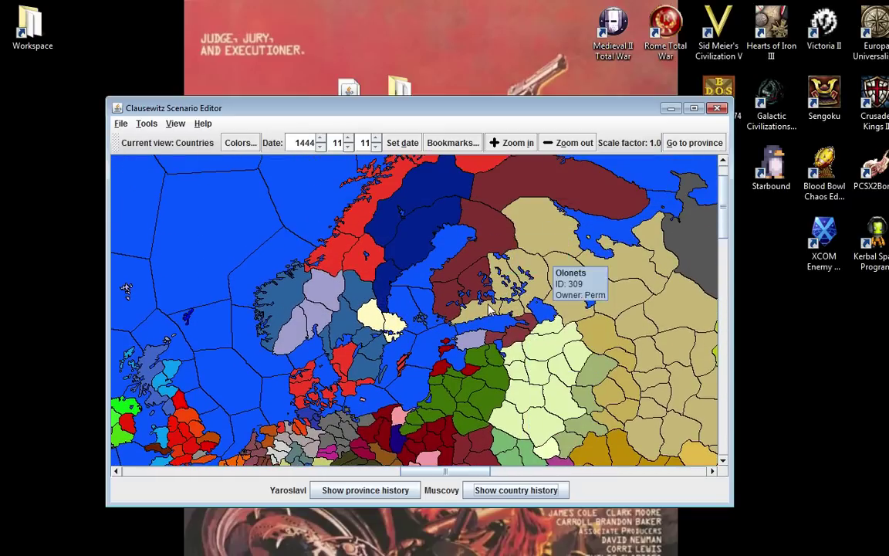
pyautogui.scroll(1, 502, 301)
pyautogui.scroll(-3, 491, 305)
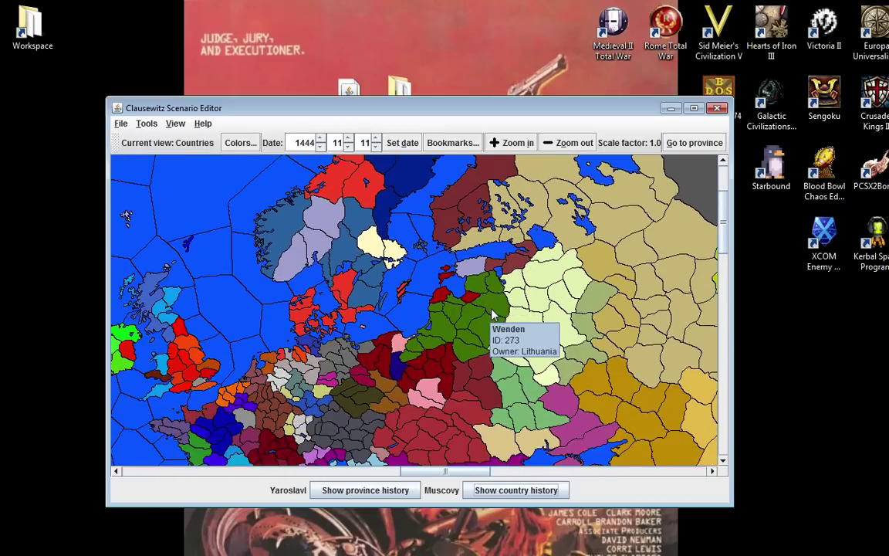
pyautogui.scroll(-3, 494, 317)
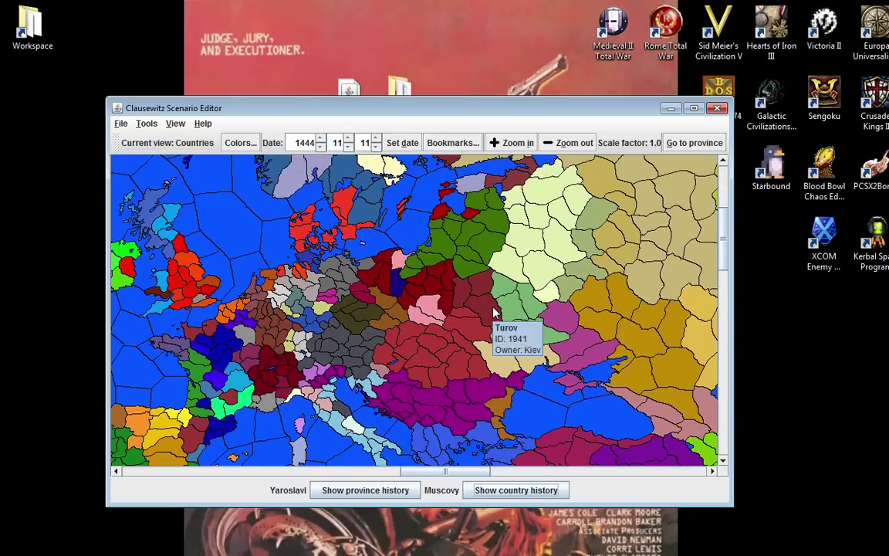
pyautogui.scroll(-3, 494, 313)
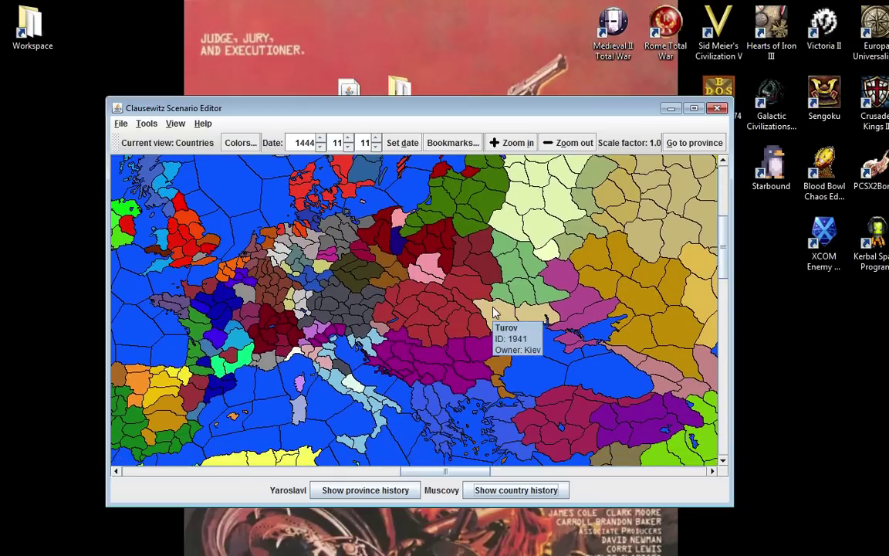
pyautogui.scroll(-2, 494, 311)
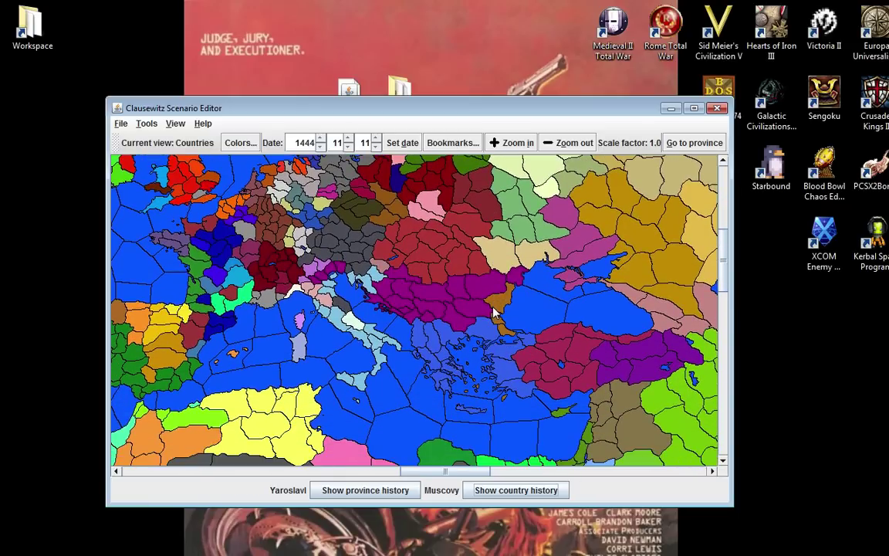
pyautogui.moveTo(494, 311)
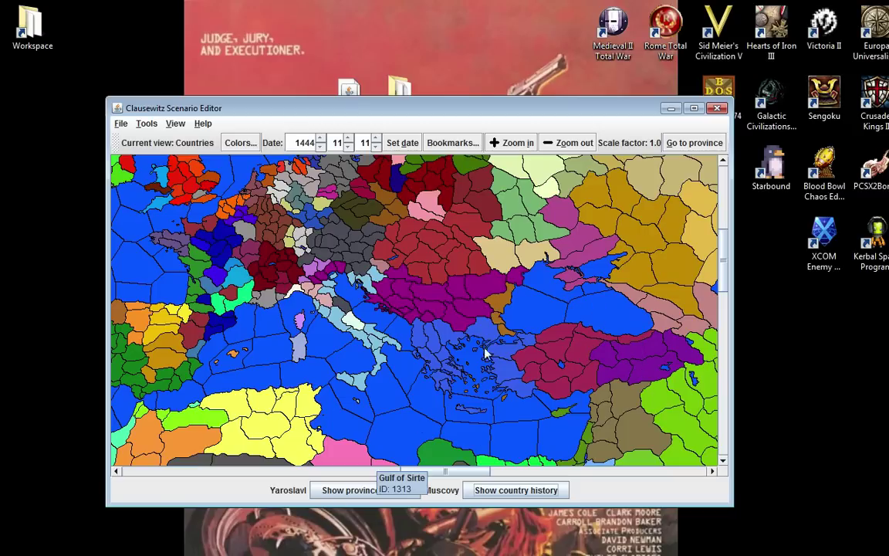
pyautogui.click(461, 282)
pyautogui.click(394, 491)
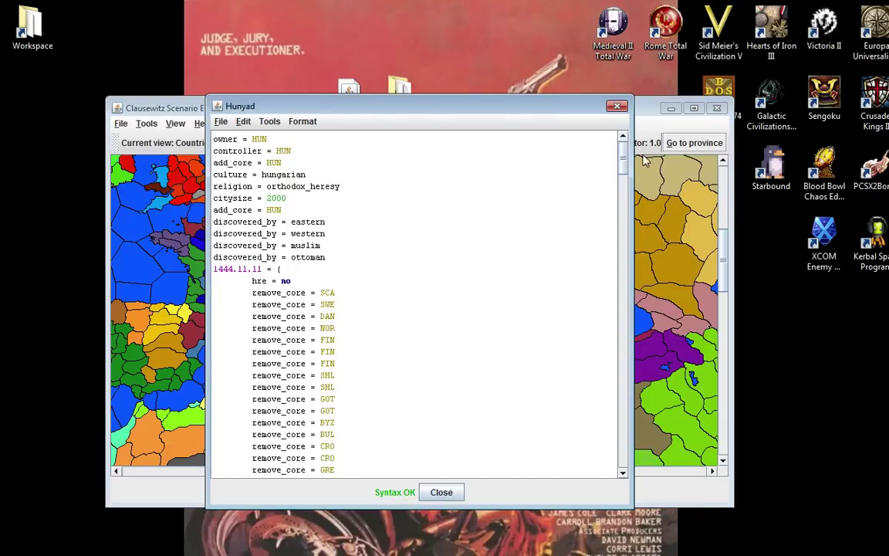
pyautogui.moveTo(626, 158); pyautogui.dragTo(622, 455)
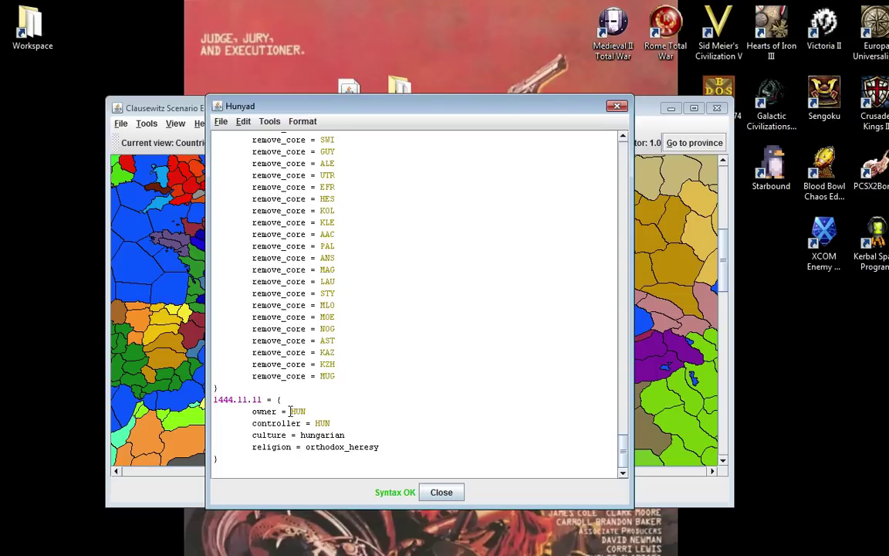
pyautogui.moveTo(621, 448); pyautogui.dragTo(627, 166)
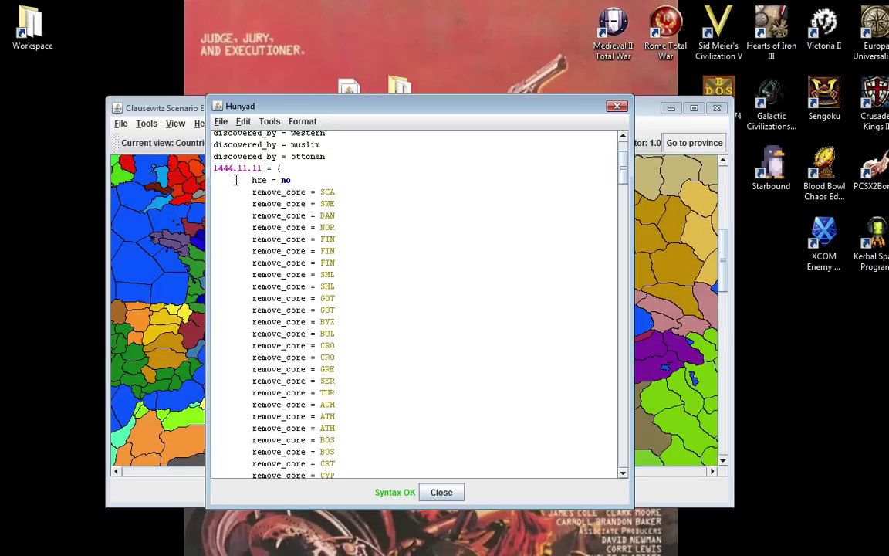
pyautogui.moveTo(625, 168); pyautogui.dragTo(617, 472)
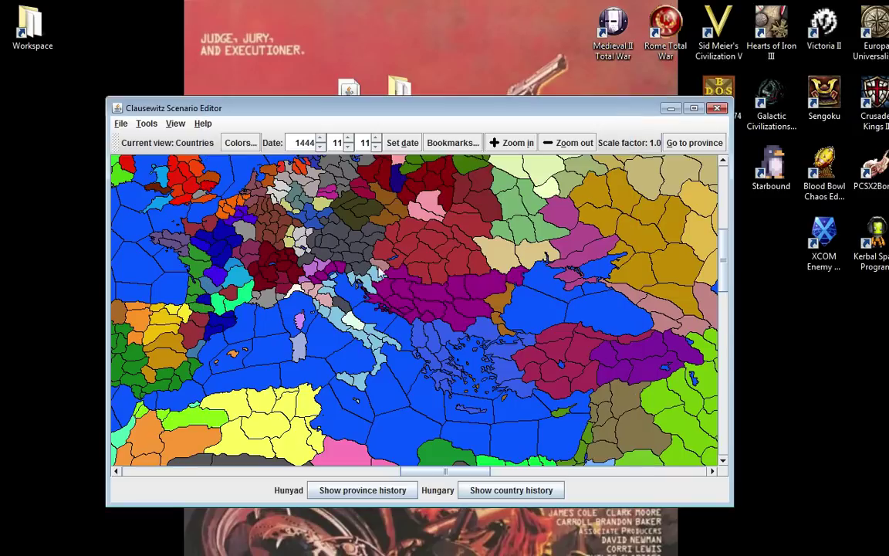
pyautogui.click(617, 106)
pyautogui.moveTo(280, 352)
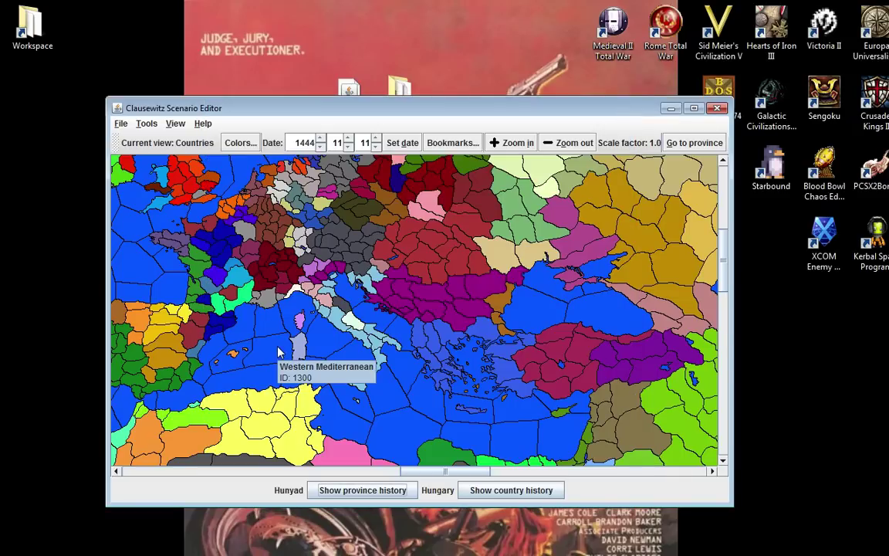